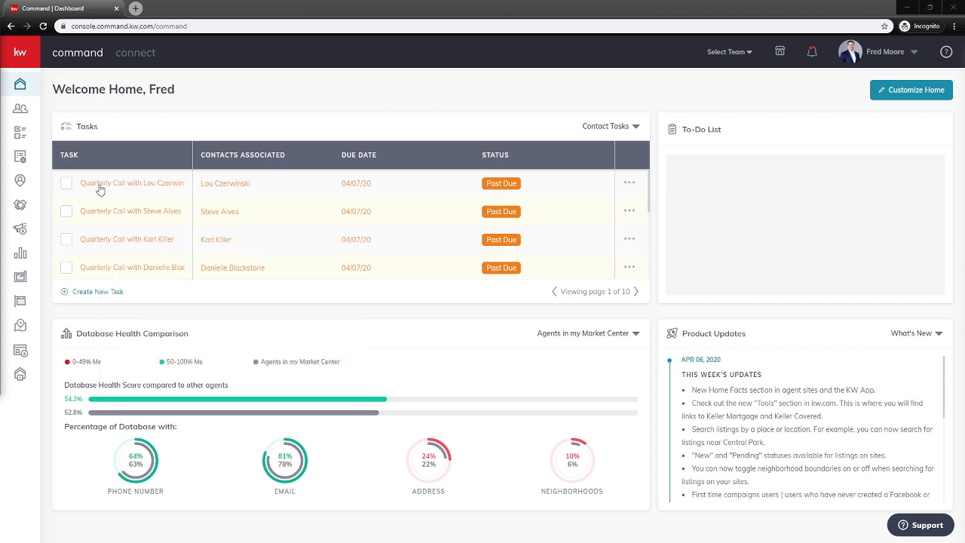
# Start a new Social Ad campaign from the Campaigns area
pyautogui.moveTo(28, 102)
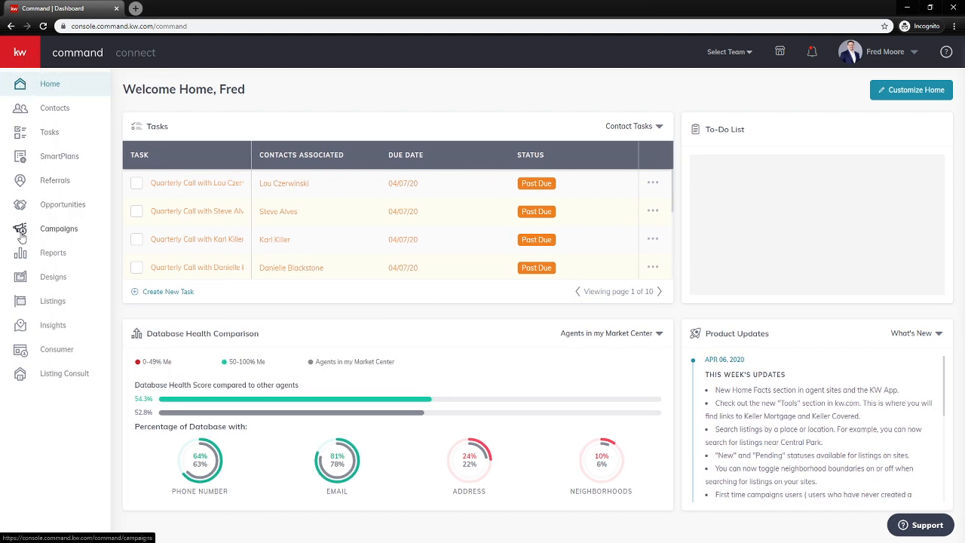
pyautogui.click(21, 236)
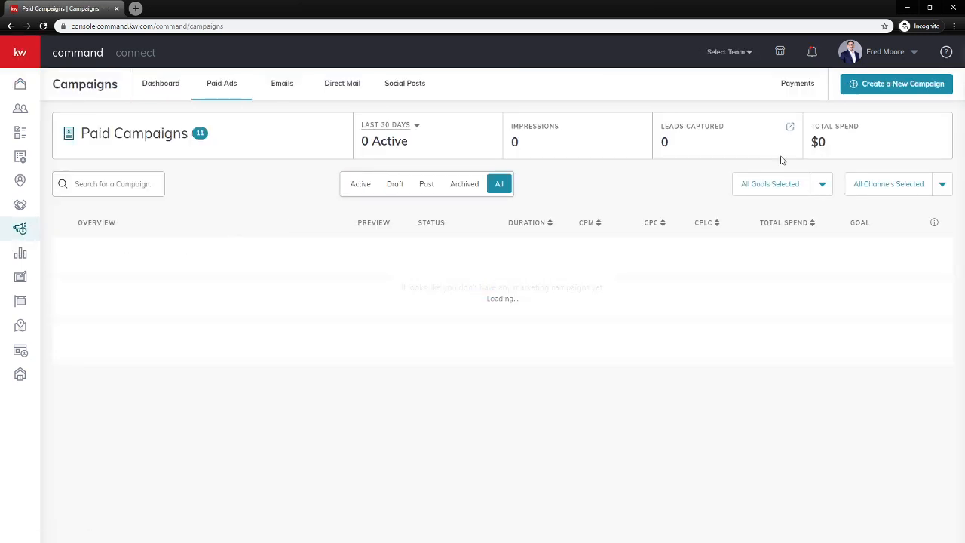
pyautogui.click(905, 86)
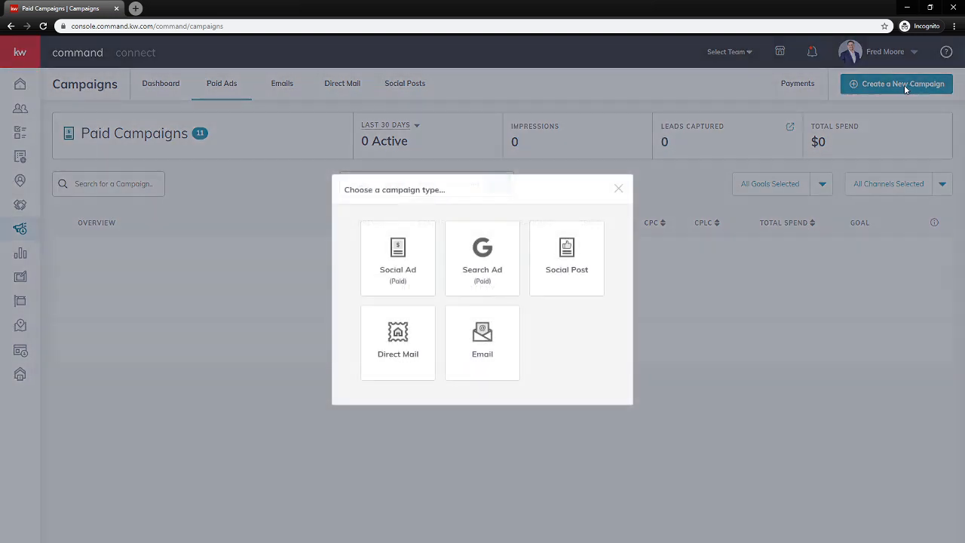
pyautogui.click(394, 260)
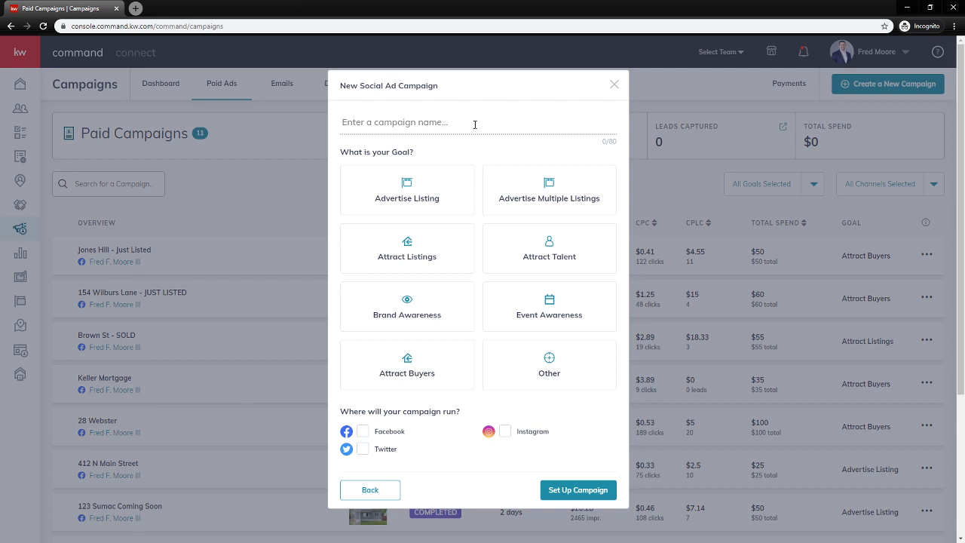
# Name it 'Farm Hill - Just Listed', choose Attract Buyers, select Facebook, and set it up
pyautogui.write('Farm Hill - Just Listed')
pyautogui.click(416, 375)
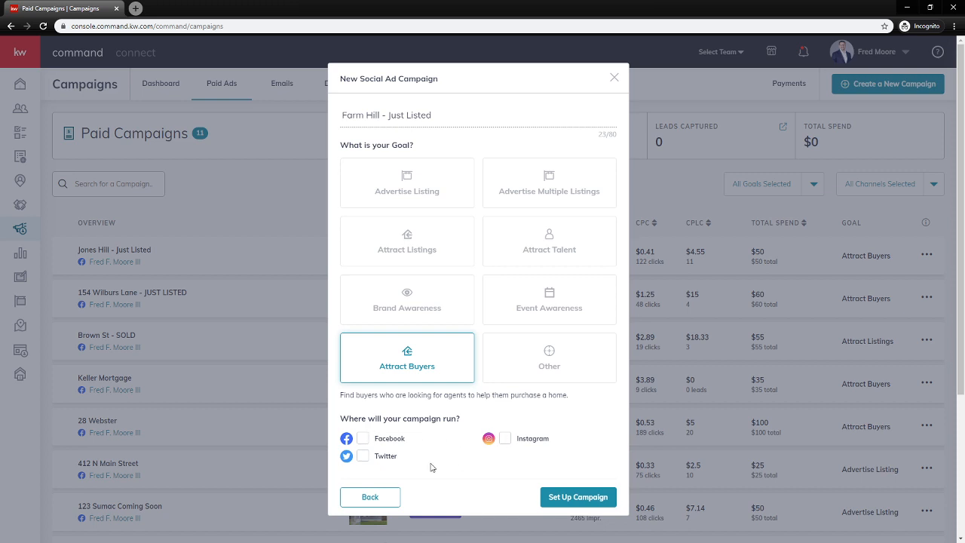
pyautogui.click(363, 440)
pyautogui.click(575, 499)
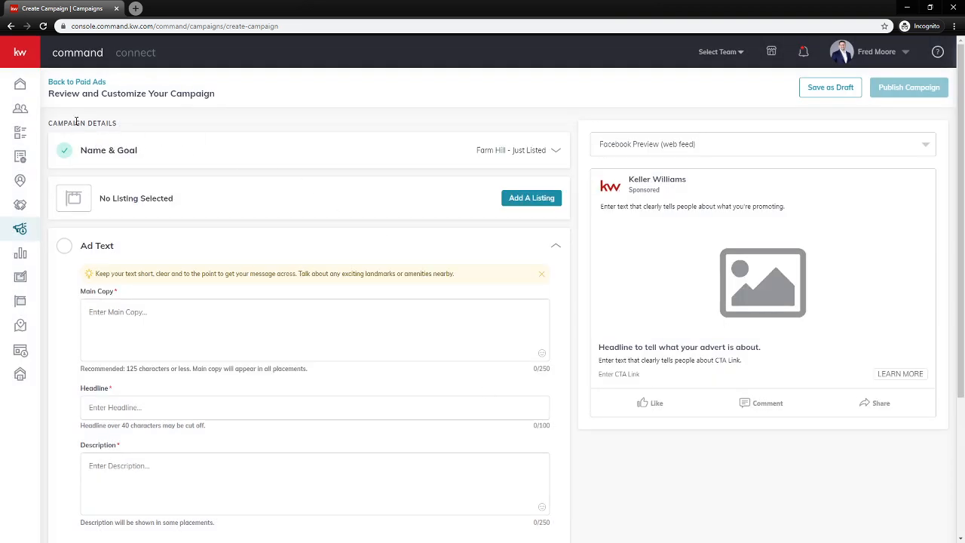
# Save the campaign's Name & Goal section and open the Add A Listing search
pyautogui.click(109, 157)
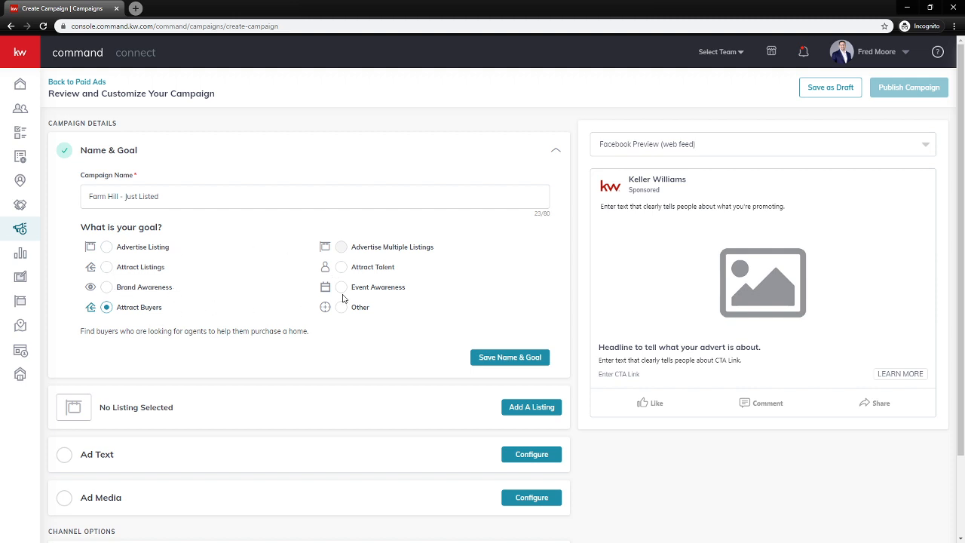
pyautogui.click(531, 358)
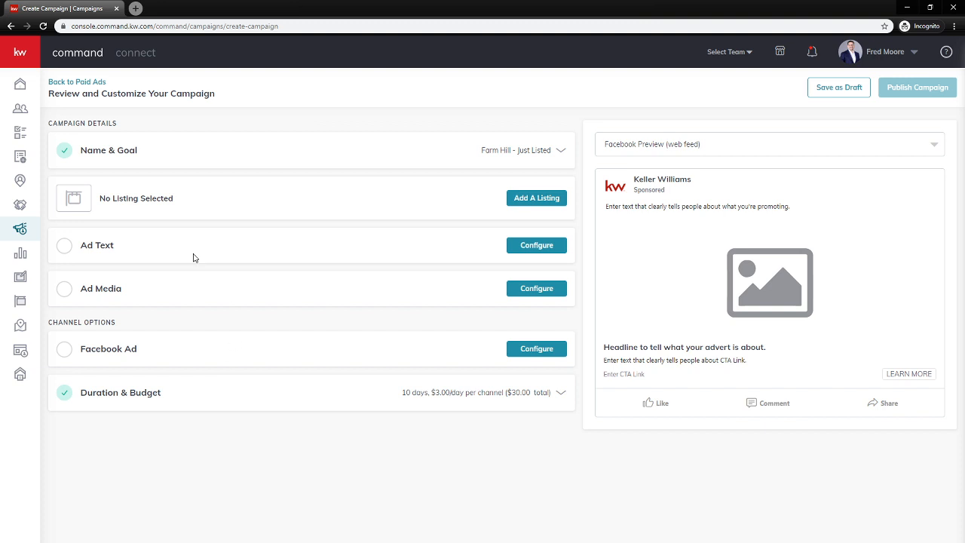
pyautogui.click(551, 201)
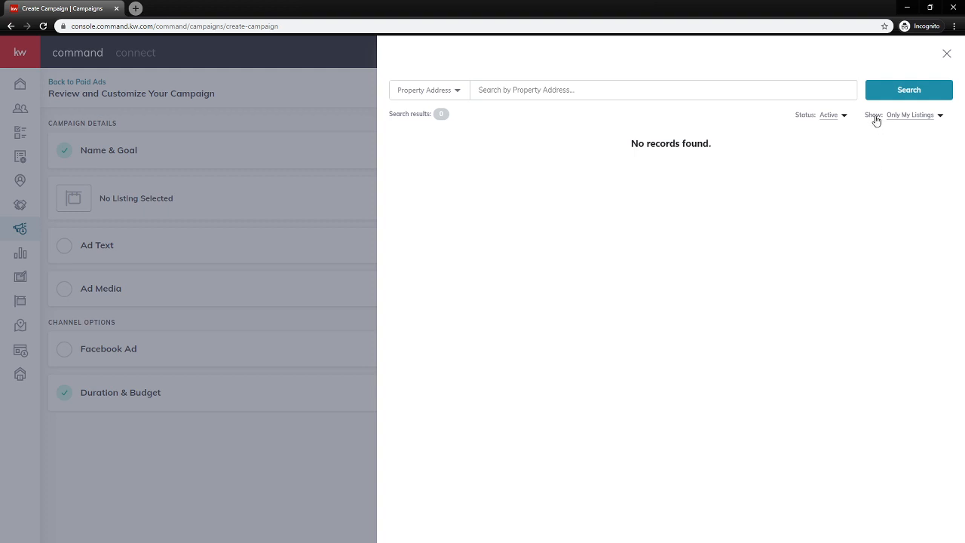
pyautogui.click(904, 119)
pyautogui.click(908, 131)
pyautogui.click(618, 91)
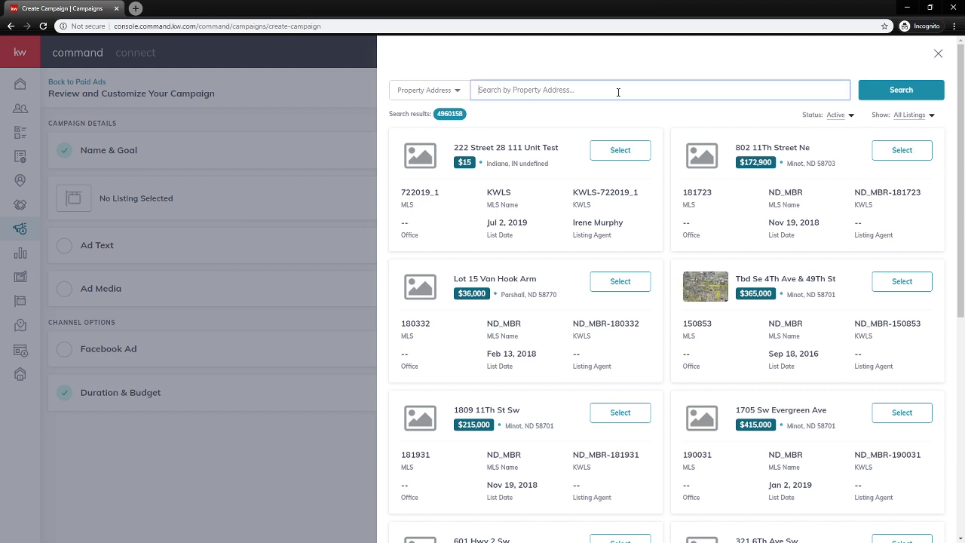
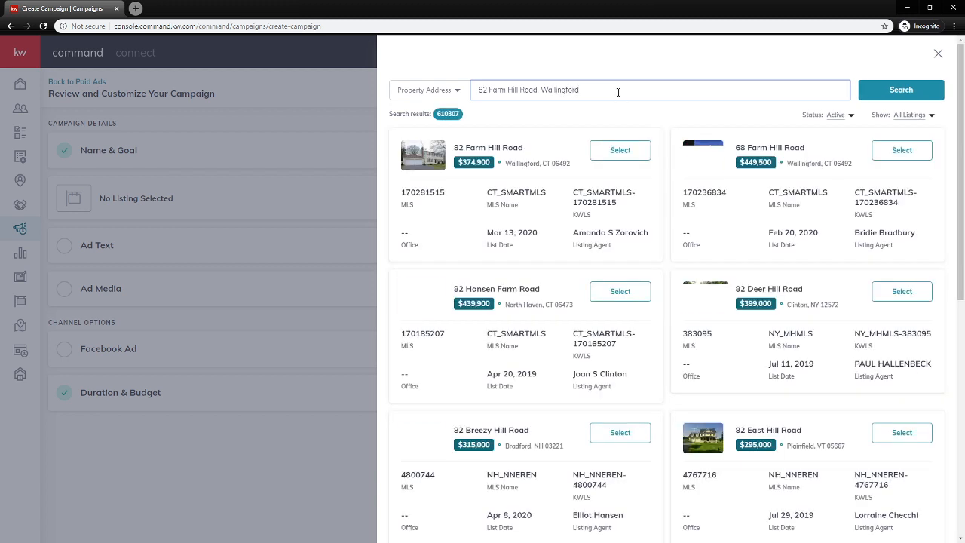
pyautogui.click(632, 157)
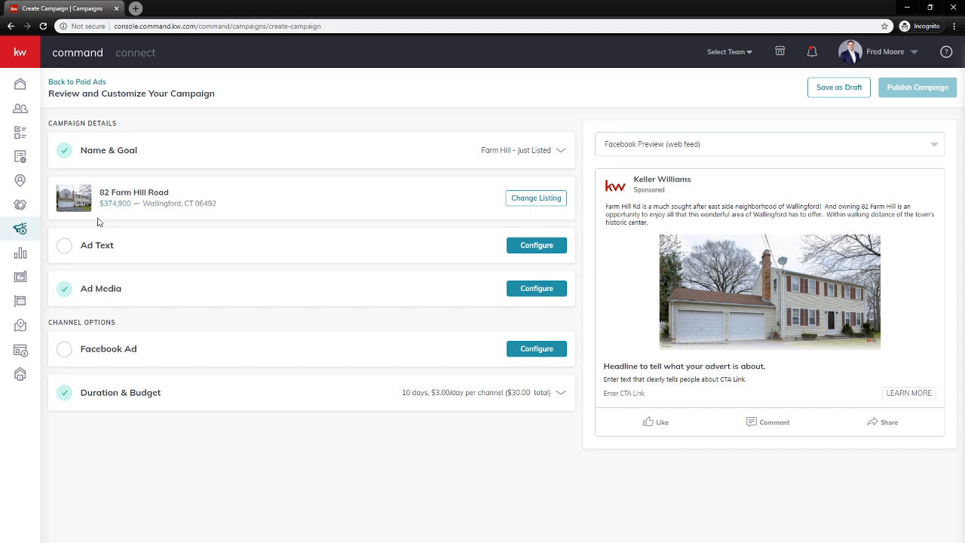
# Open the Ad Text settings and review the prefilled Farm Hill Rd main copy
pyautogui.click(96, 249)
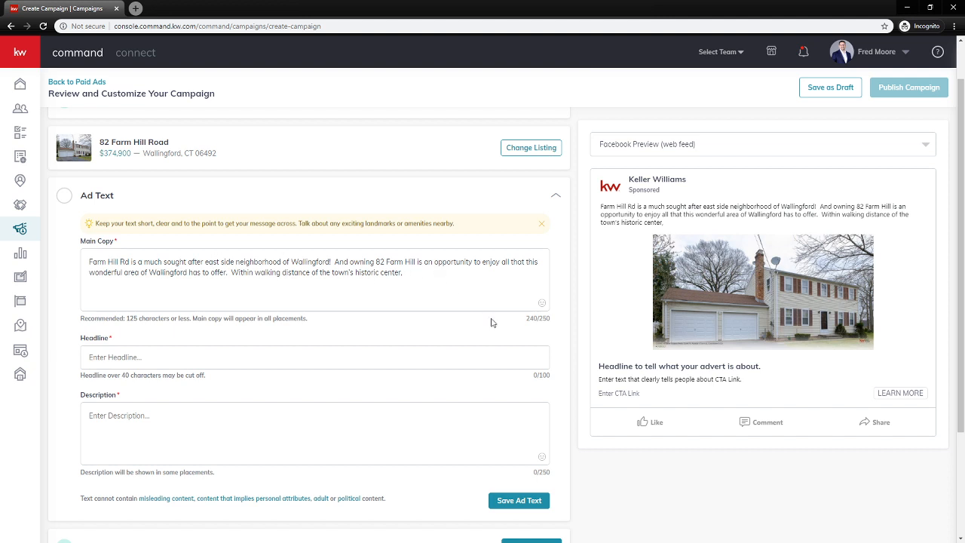
pyautogui.moveTo(527, 320); pyautogui.dragTo(550, 320)
pyautogui.click(556, 325)
pyautogui.moveTo(413, 278); pyautogui.dragTo(88, 264)
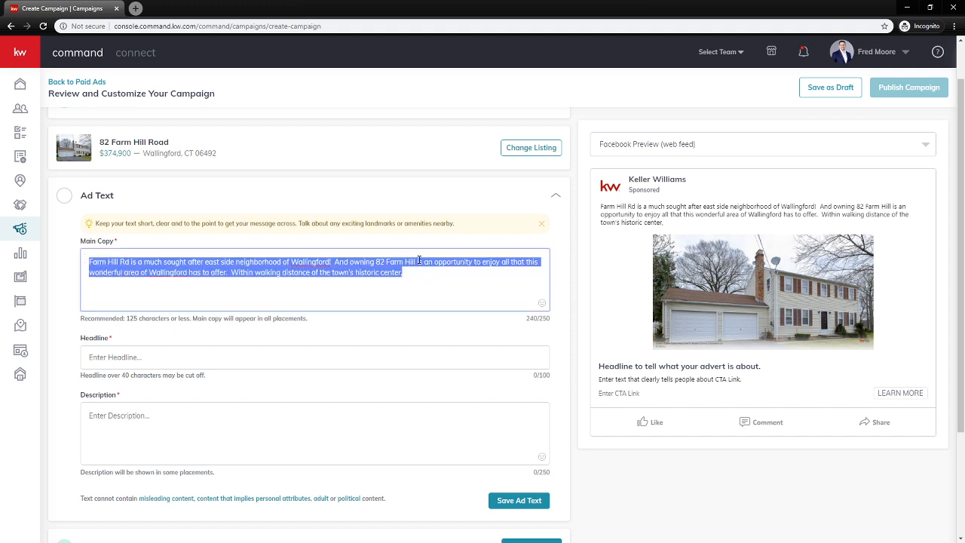
pyautogui.click(415, 262)
pyautogui.moveTo(415, 262); pyautogui.dragTo(376, 261)
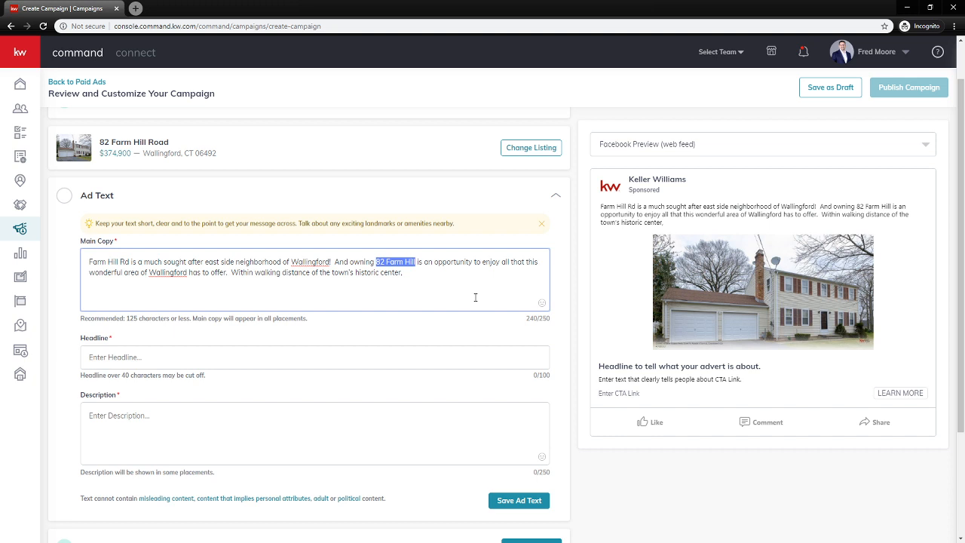
pyautogui.click(423, 283)
pyautogui.moveTo(413, 272); pyautogui.dragTo(82, 261)
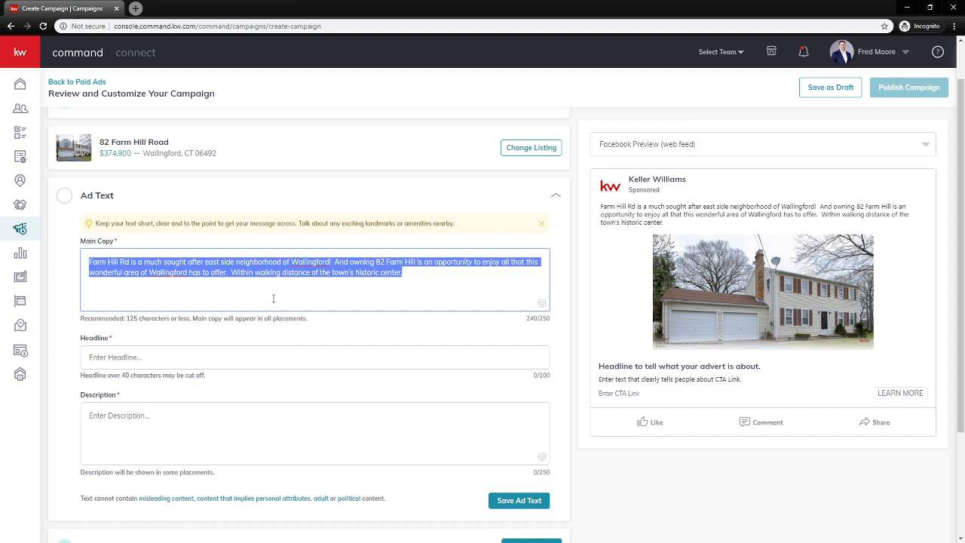
pyautogui.click(186, 343)
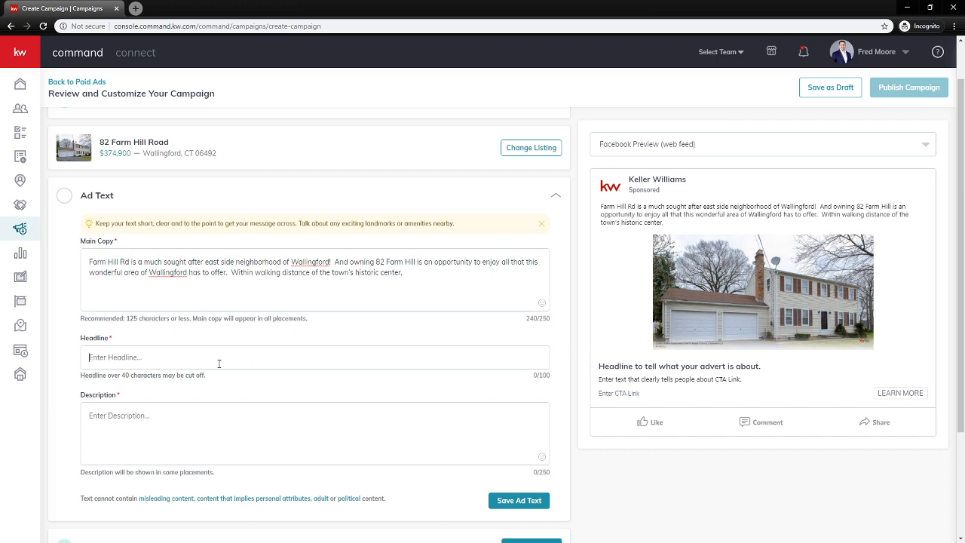
# Enter headline 'Just Listed - Open House - Price Reduced' and a call-or-text description with a phone number
pyautogui.write('Just Listed ')
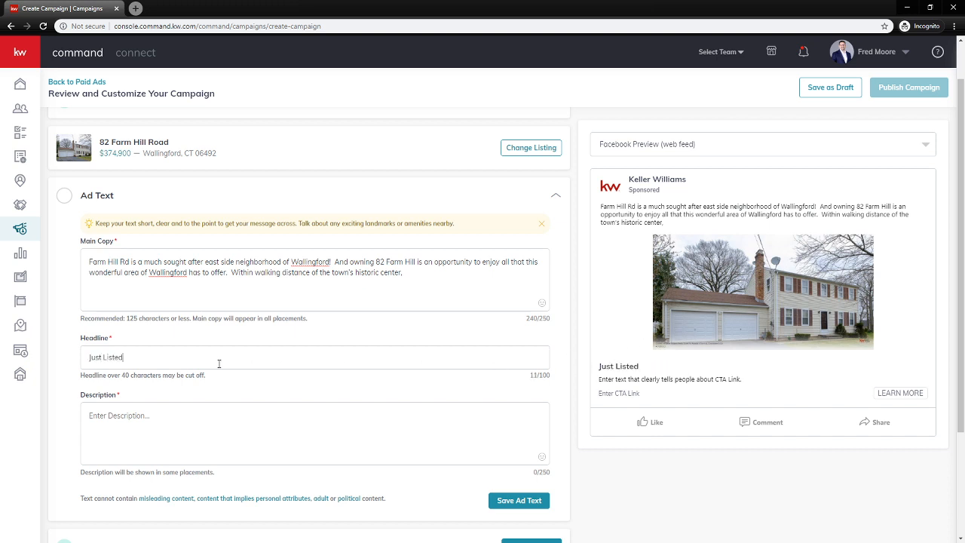
pyautogui.write('- Open House - Price Reduced')
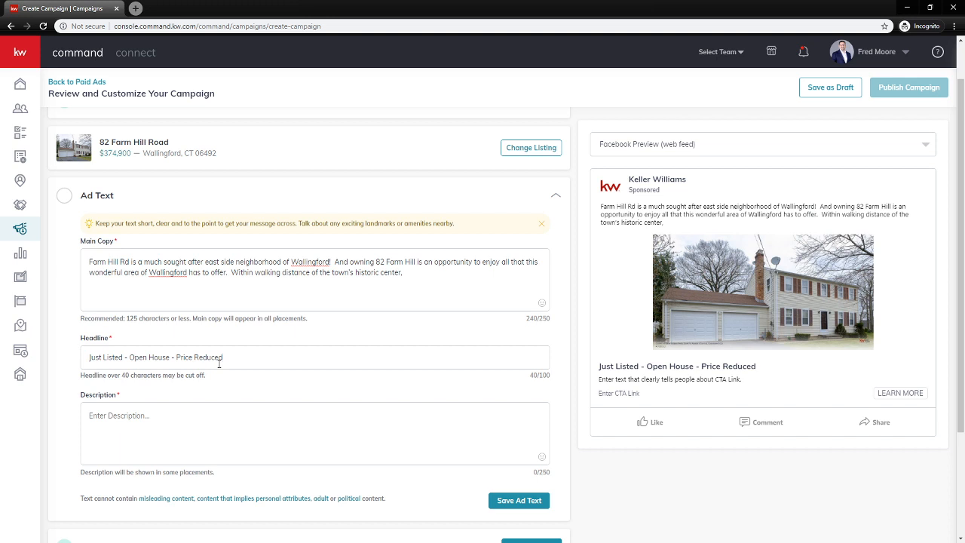
pyautogui.click(134, 430)
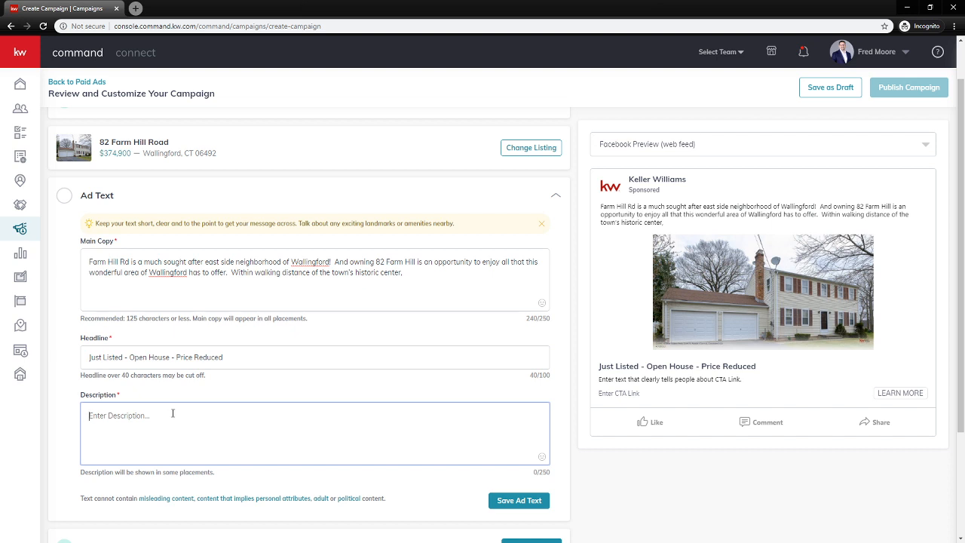
pyautogui.write('Call now for a private tour!')
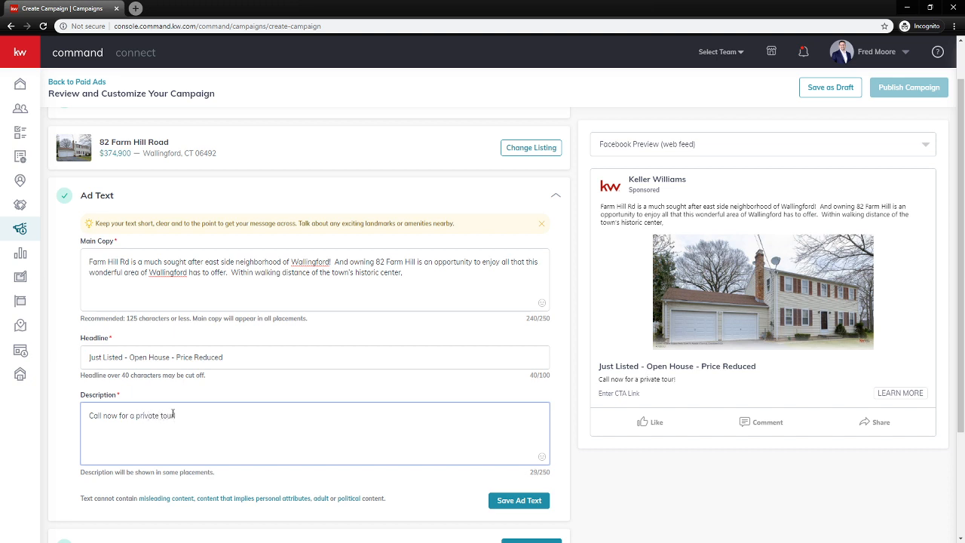
pyautogui.write('Call or Text 555.555.5555 today!')
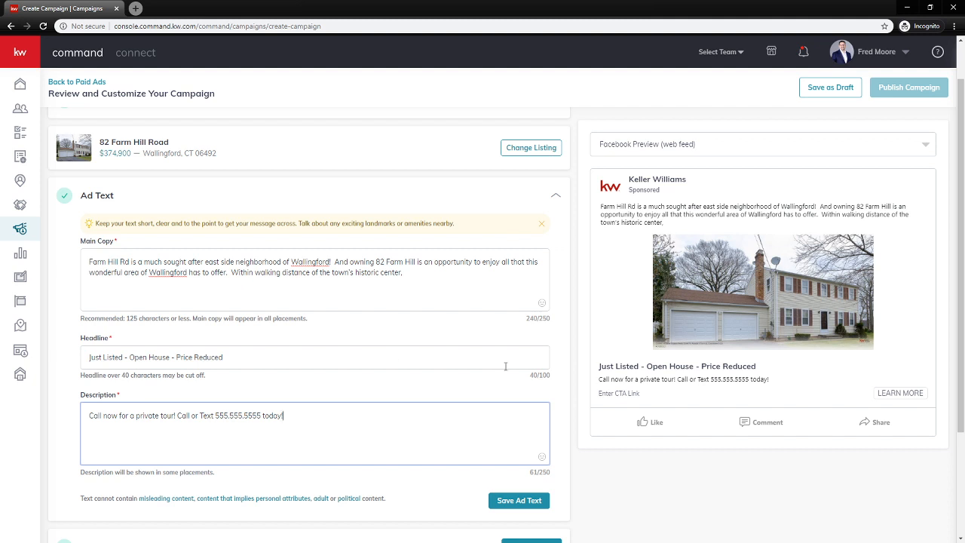
# Check the headline and description in the ad preview and save the ad text
pyautogui.moveTo(600, 368); pyautogui.dragTo(757, 369)
pyautogui.moveTo(602, 380); pyautogui.dragTo(779, 386)
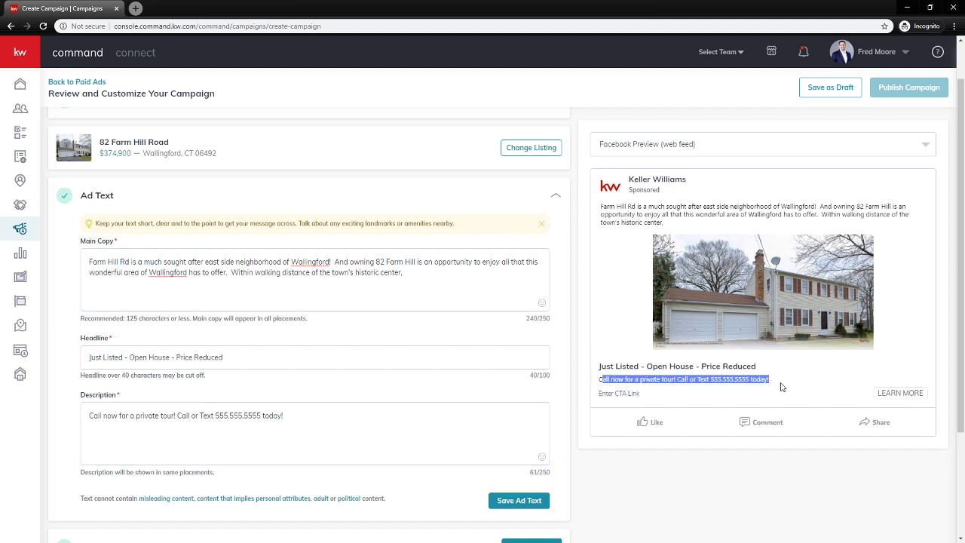
pyautogui.click(473, 387)
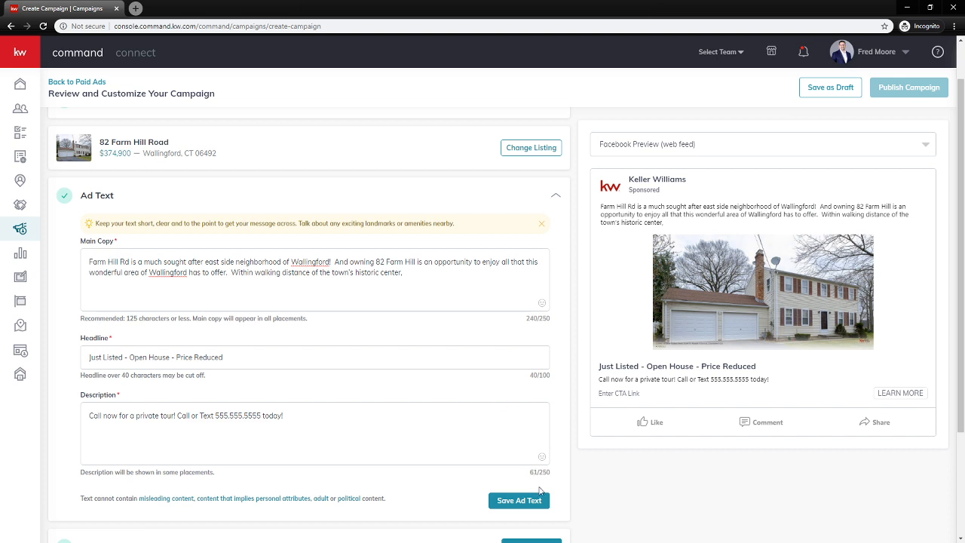
pyautogui.click(520, 501)
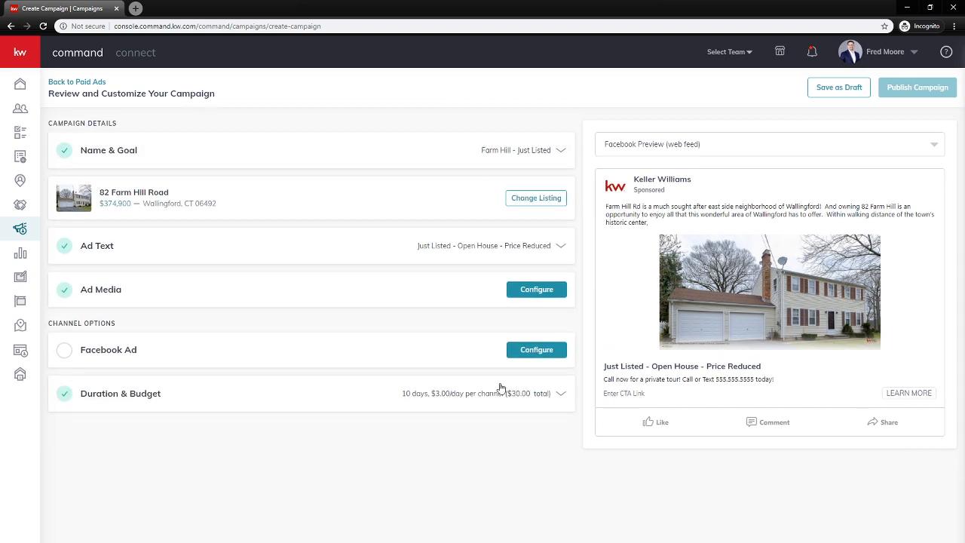
# Expand Ad Media and choose Change Image on the current ad image
pyautogui.click(100, 291)
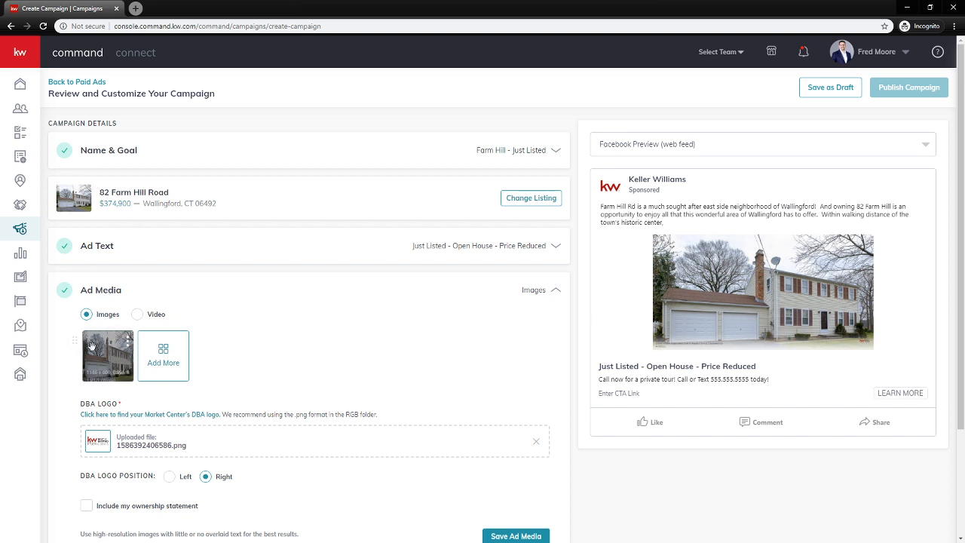
pyautogui.moveTo(94, 355)
pyautogui.scroll(-1, 94, 354)
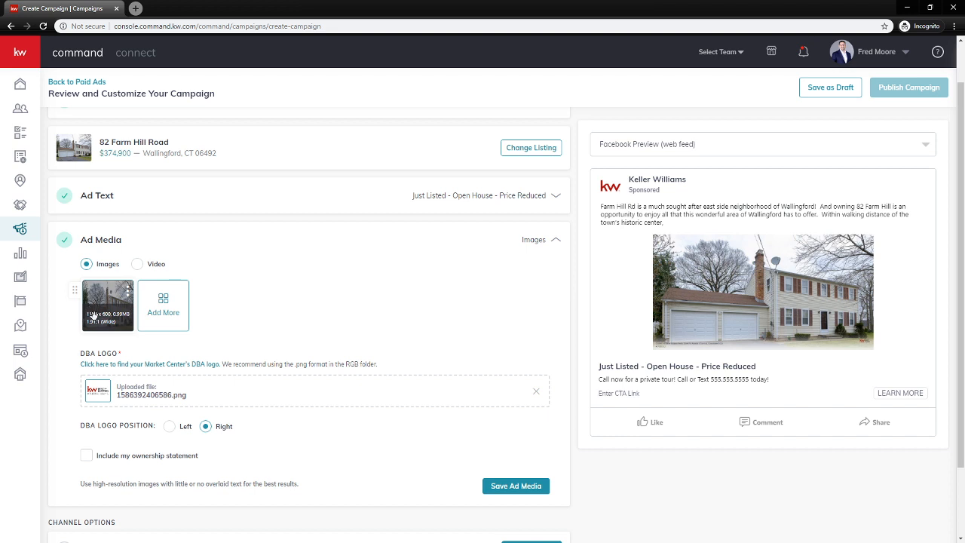
pyautogui.click(129, 292)
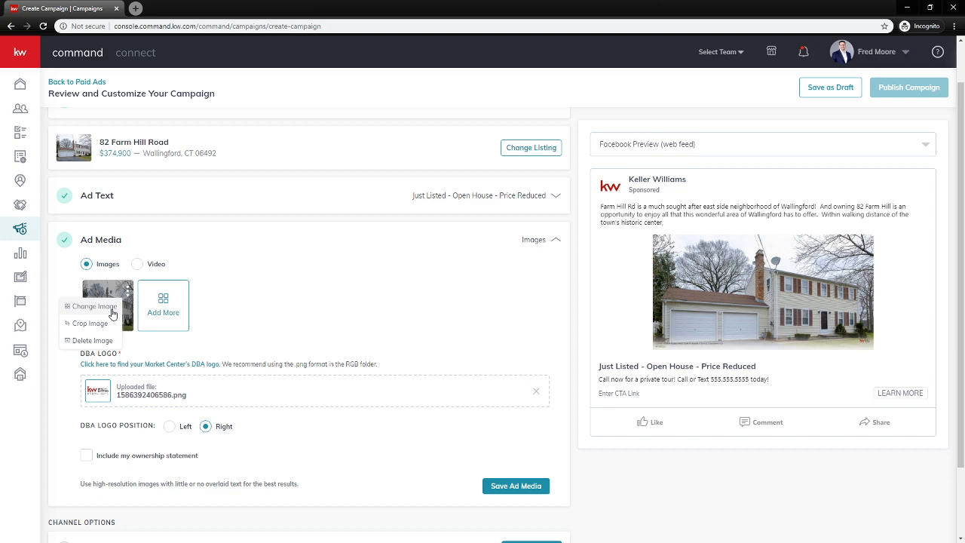
pyautogui.click(110, 308)
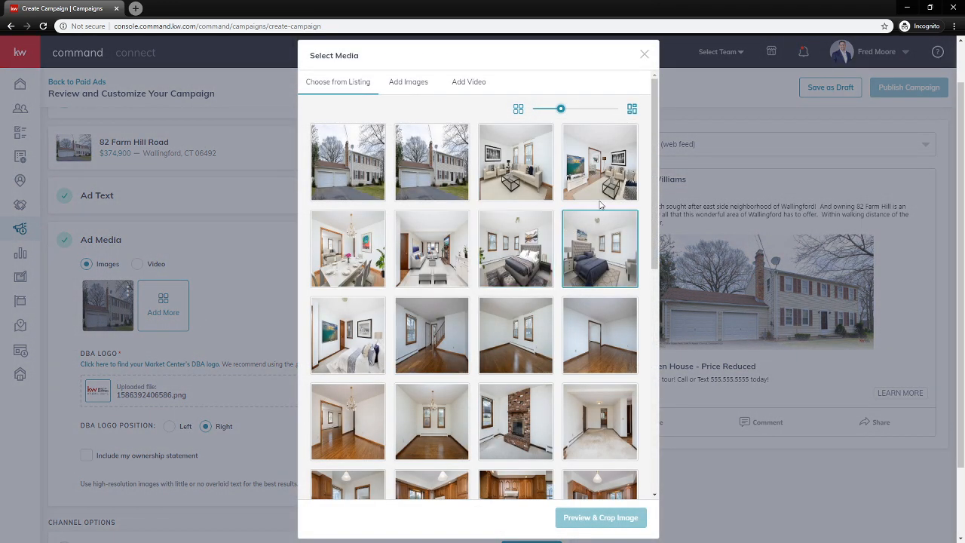
# Go to Add Images > Choose from Designs and open the design template library
pyautogui.moveTo(656, 113)
pyautogui.mouseDown()
pyautogui.moveTo(647, 362)
pyautogui.moveTo(649, 109)
pyautogui.mouseUp()
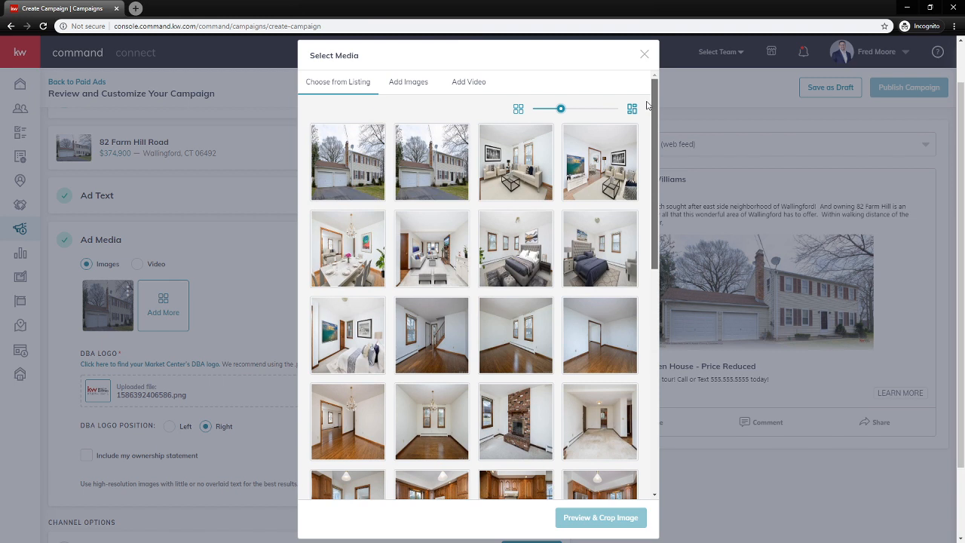
pyautogui.click(407, 83)
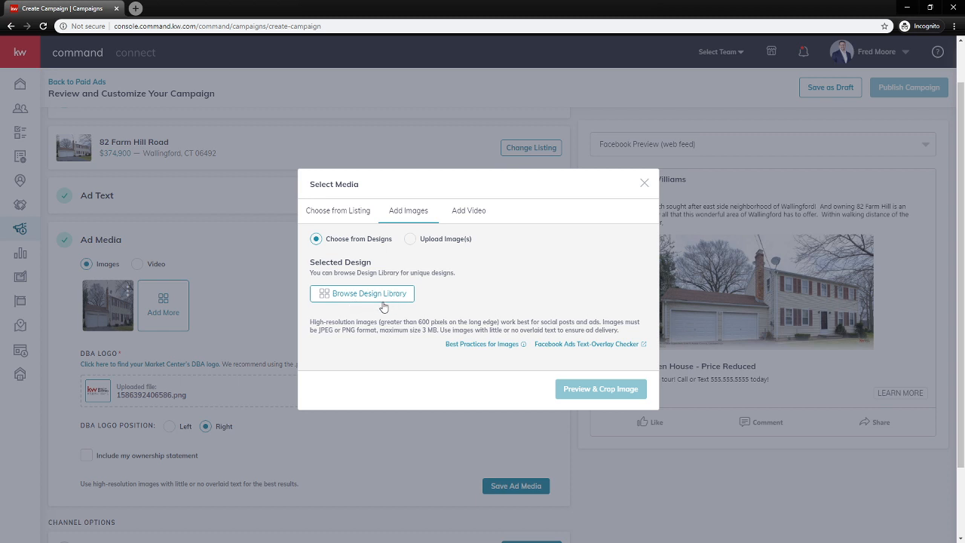
pyautogui.click(411, 238)
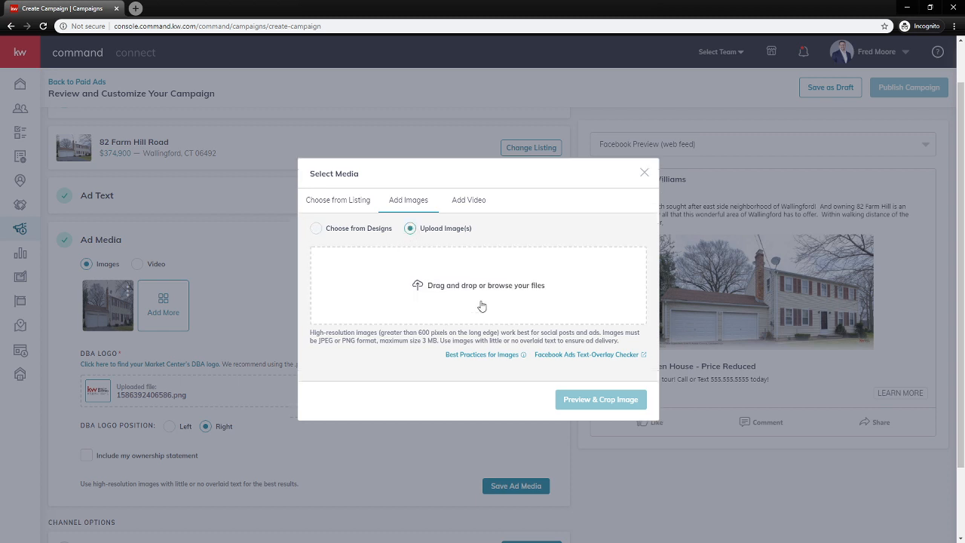
pyautogui.click(315, 229)
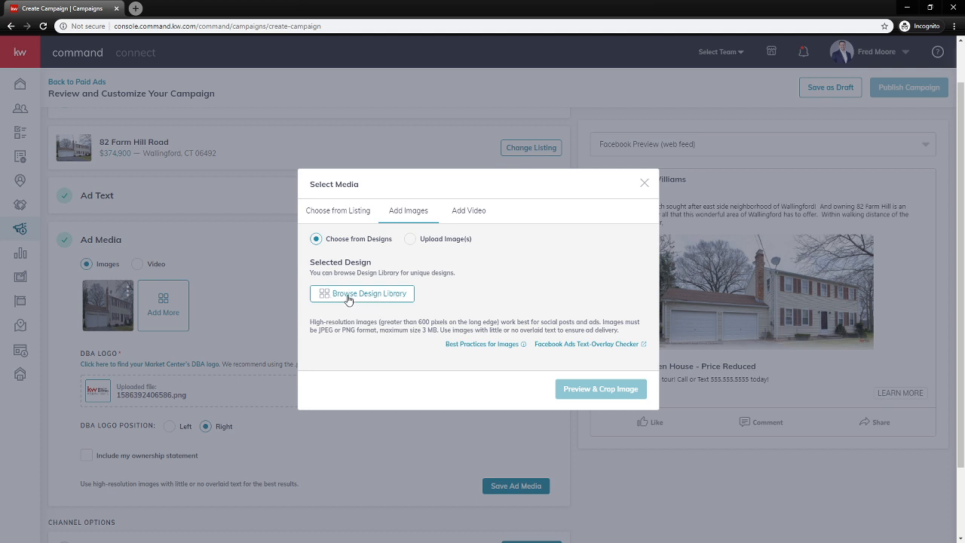
pyautogui.click(350, 294)
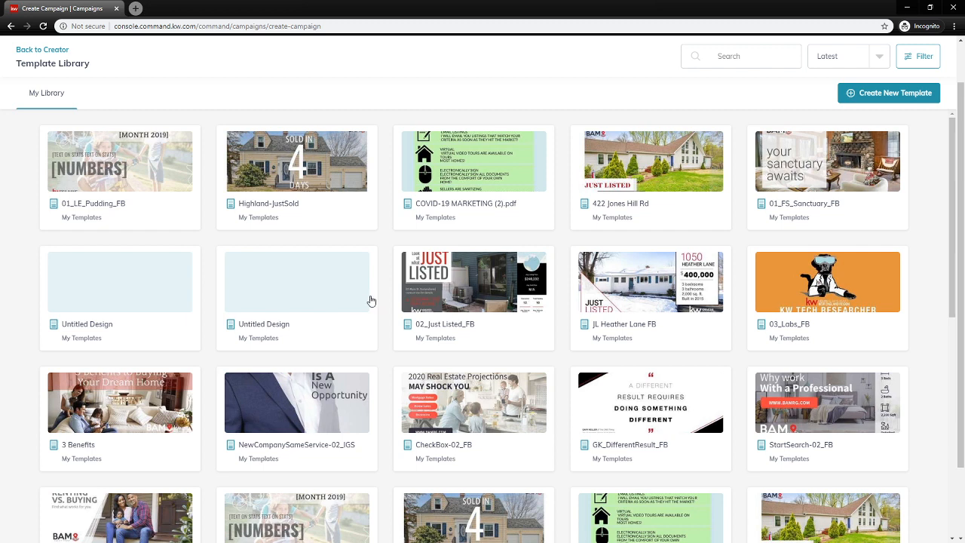
# Pick the Highland-JustSold 'Sold in 4 Days' design and open it for preview and crop
pyautogui.click(325, 172)
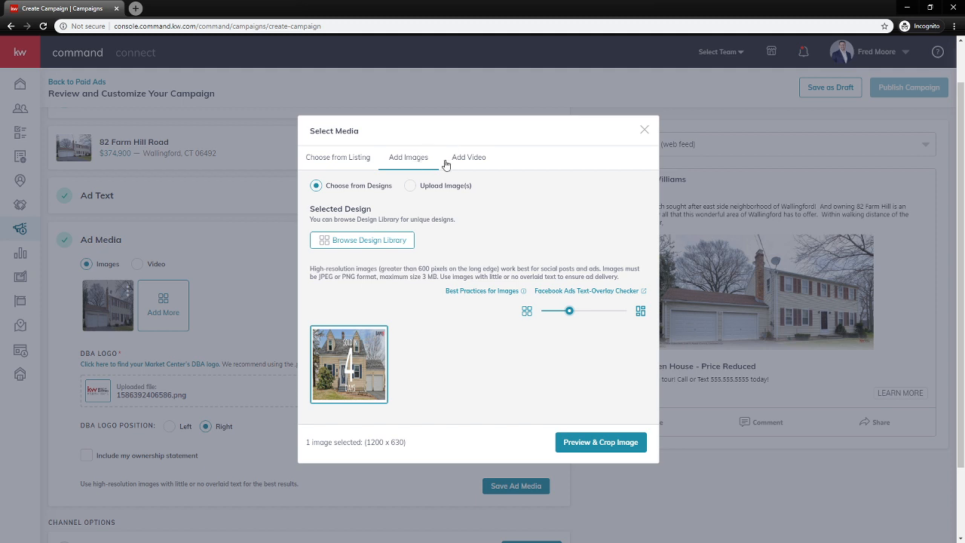
pyautogui.click(470, 157)
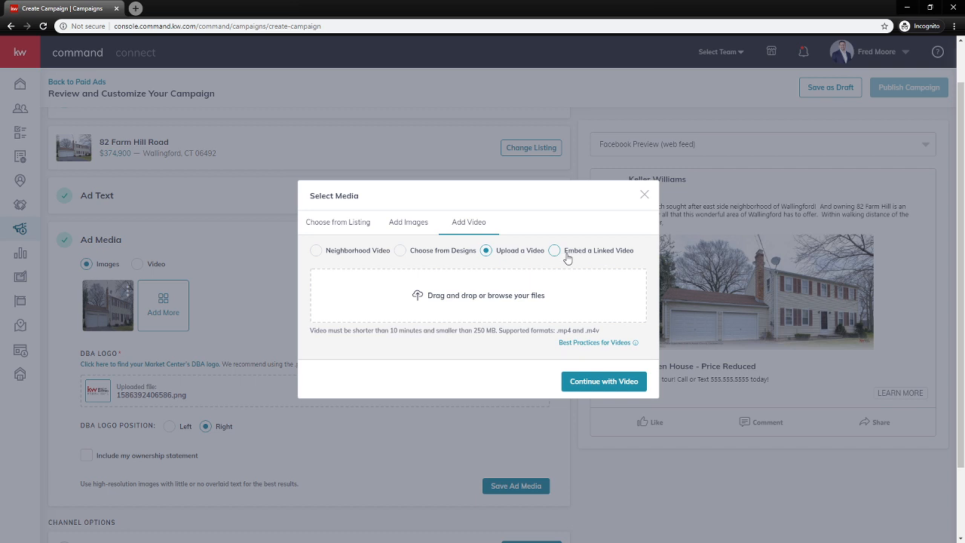
pyautogui.click(406, 224)
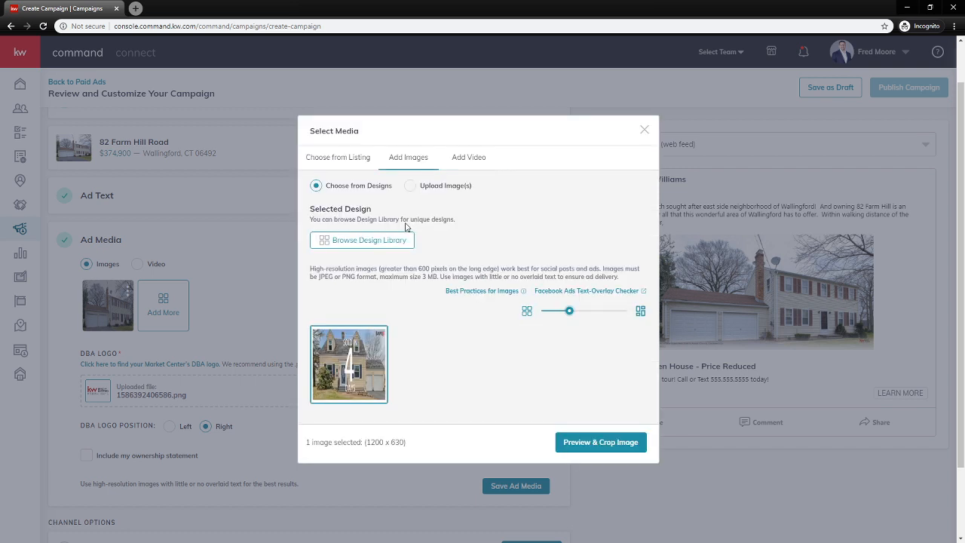
pyautogui.click(615, 449)
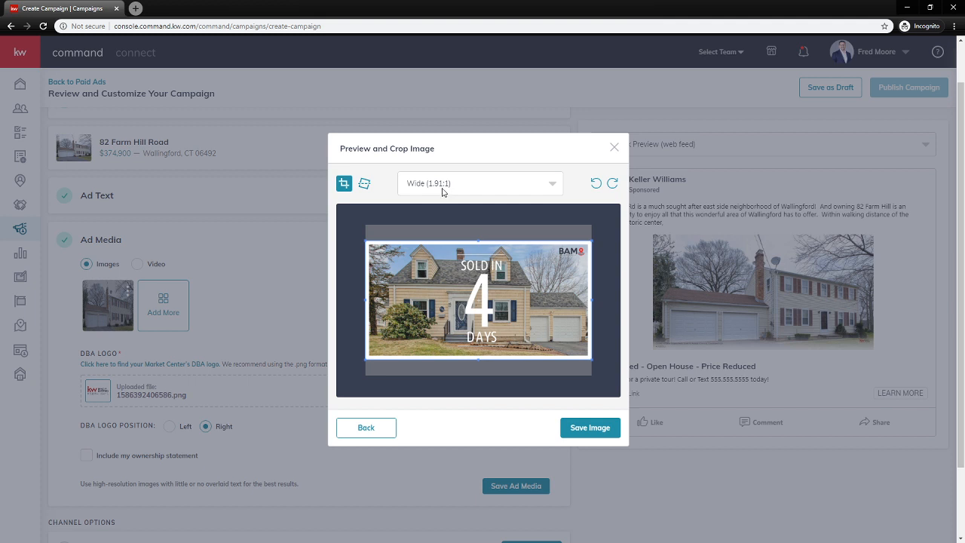
# Try Square, Vertical and Full Portrait crops, settle on Wide (1.91:1), and save the image
pyautogui.click(490, 188)
pyautogui.click(520, 232)
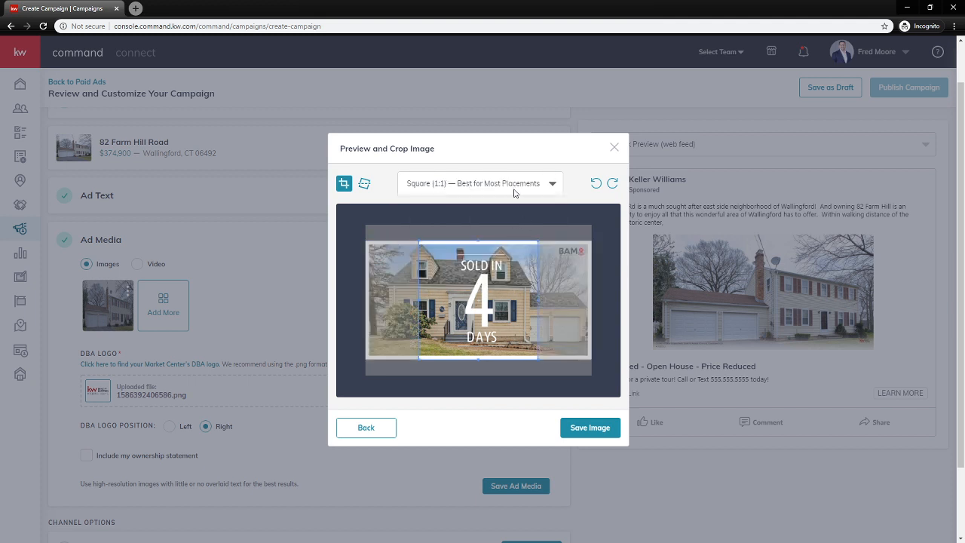
pyautogui.click(514, 193)
pyautogui.click(498, 254)
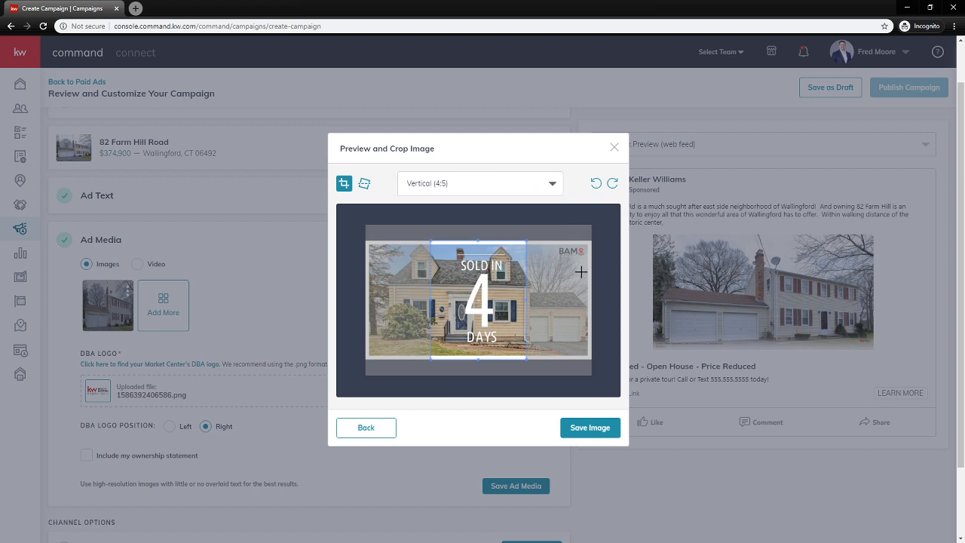
pyautogui.click(494, 181)
pyautogui.click(479, 280)
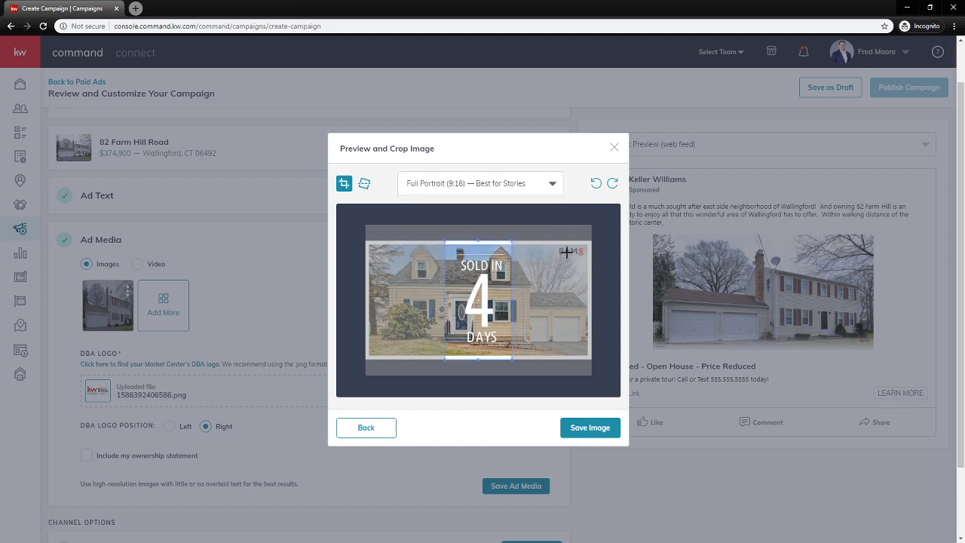
pyautogui.click(510, 194)
pyautogui.click(449, 209)
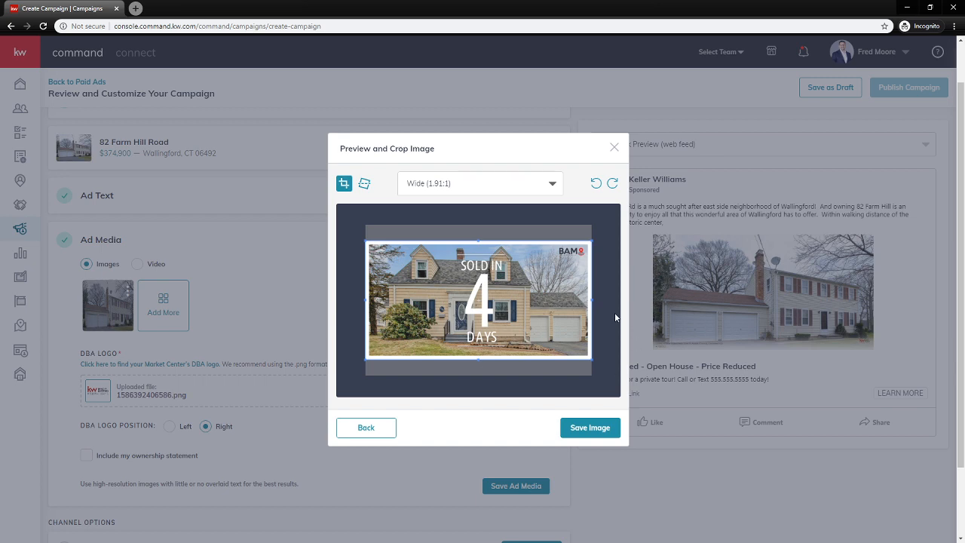
pyautogui.click(598, 428)
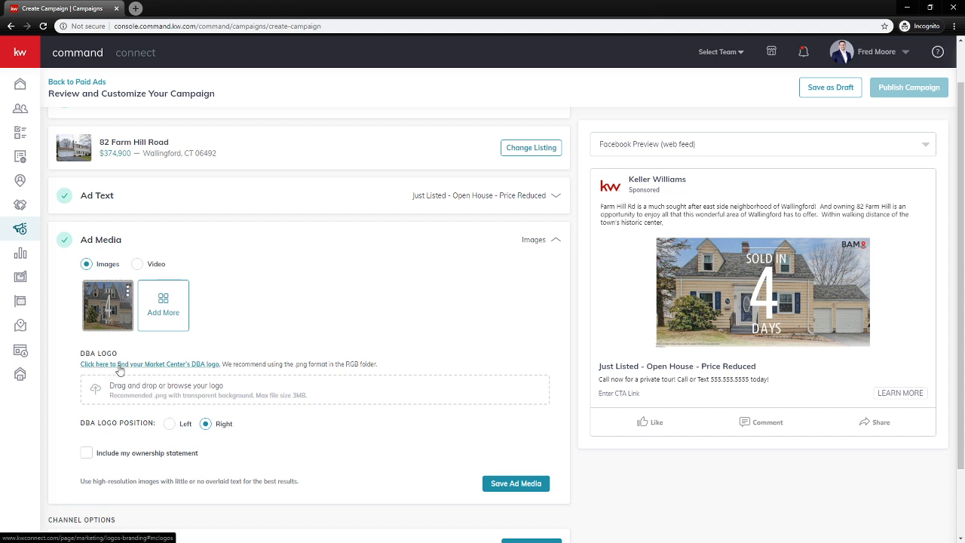
# Open the Market Center DBA logo help page in a new tab, browse it, and return
pyautogui.middleClick(119, 365)
pyautogui.click(195, 14)
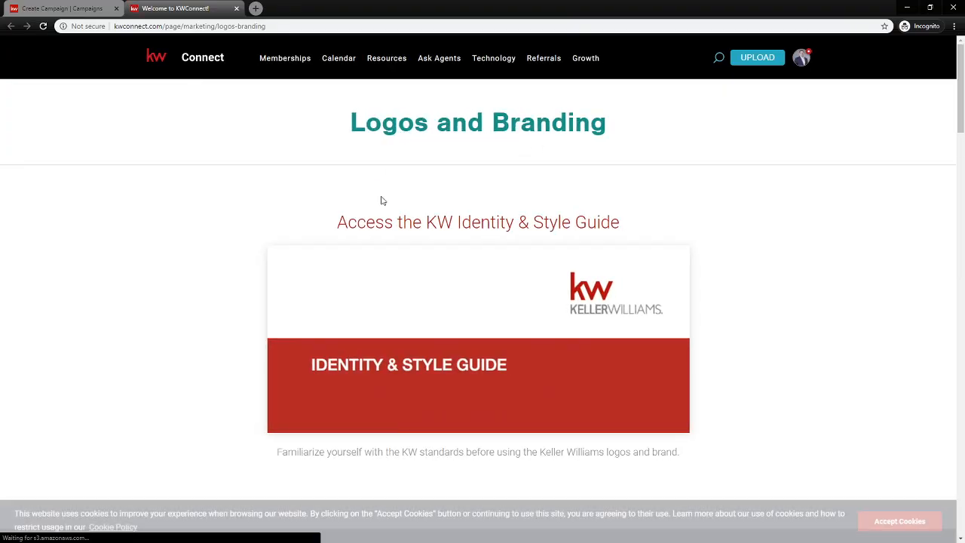
pyautogui.scroll(-4, 717, 256)
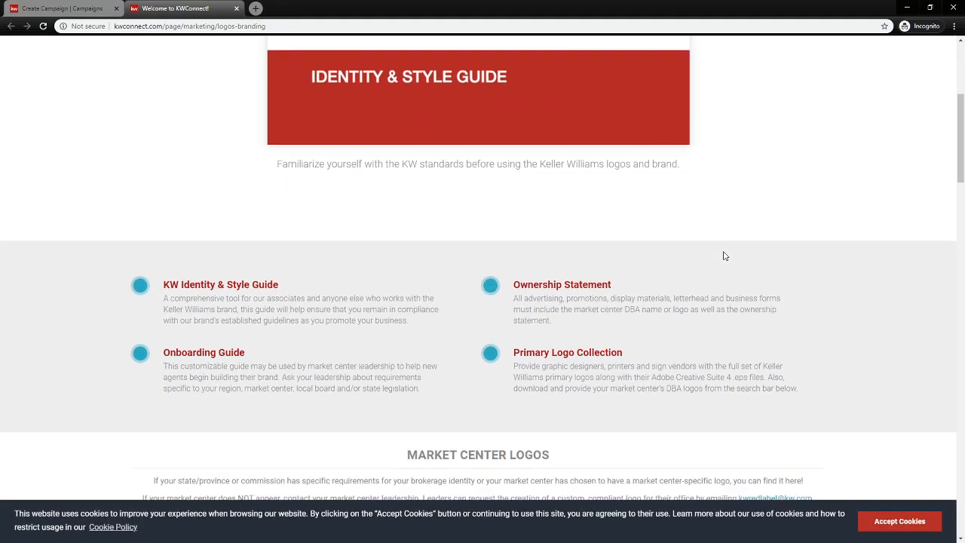
pyautogui.scroll(-6, 724, 256)
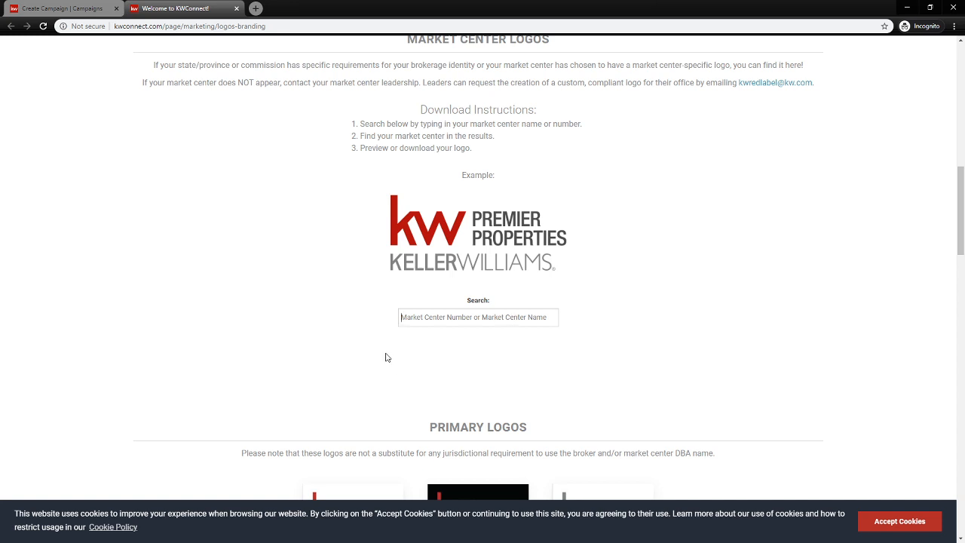
pyautogui.click(73, 9)
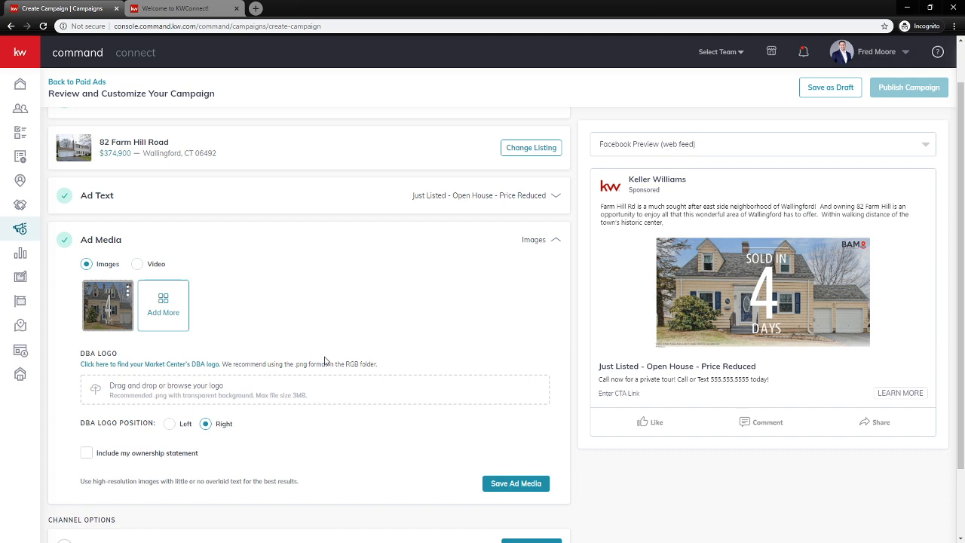
# Upload KellerWilliams_GreaterHartford_Logo_RGB.png from Marketing > KW Logos > RGB as the DBA logo
pyautogui.click(139, 392)
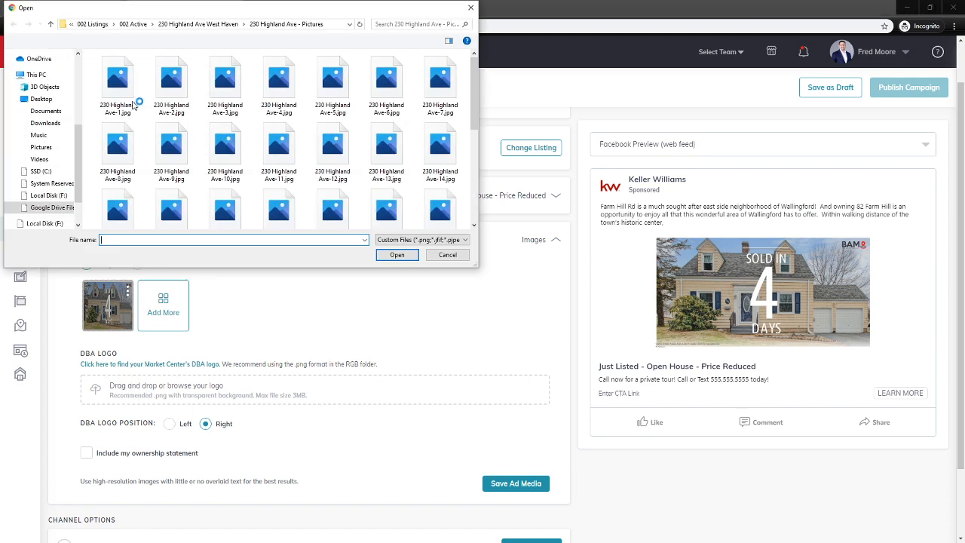
pyautogui.scroll(5, 39, 79)
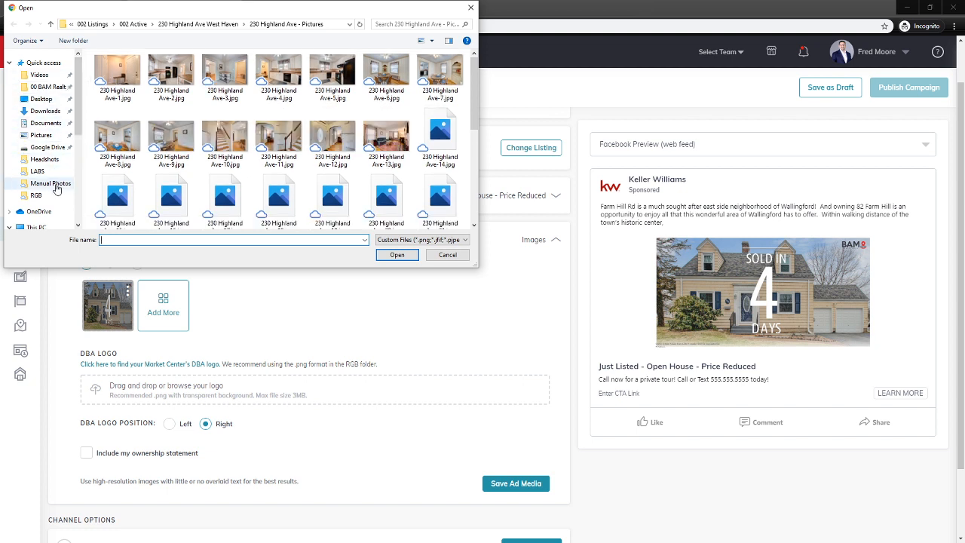
pyautogui.click(44, 159)
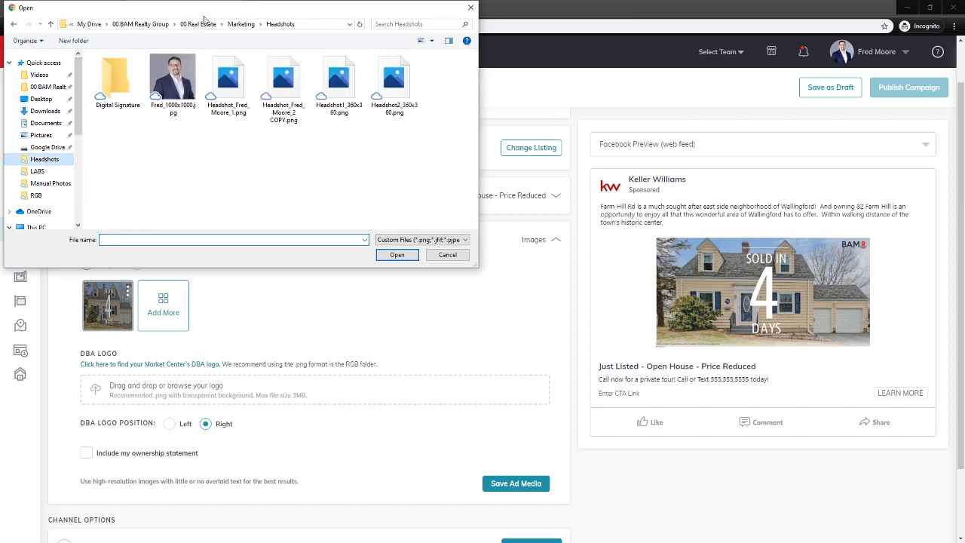
pyautogui.click(243, 23)
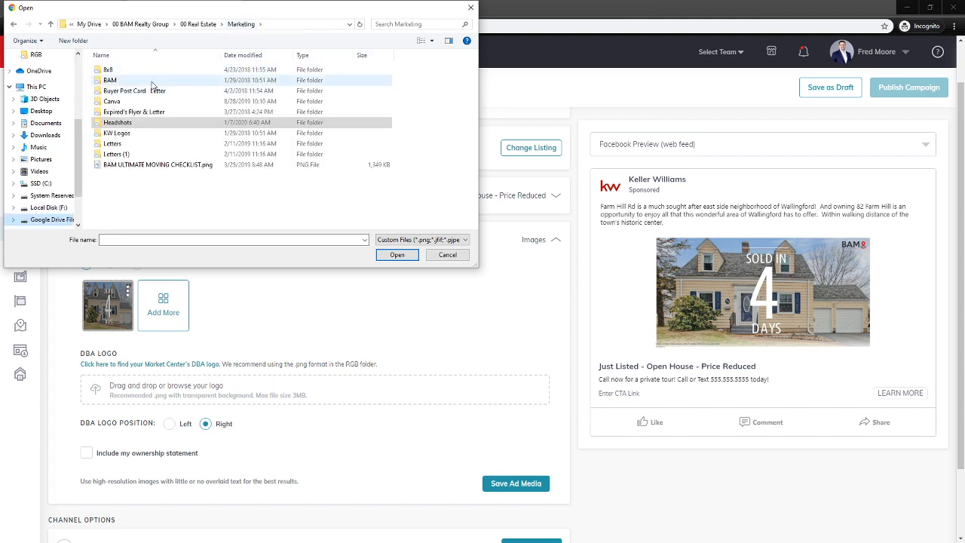
pyautogui.doubleClick(119, 133)
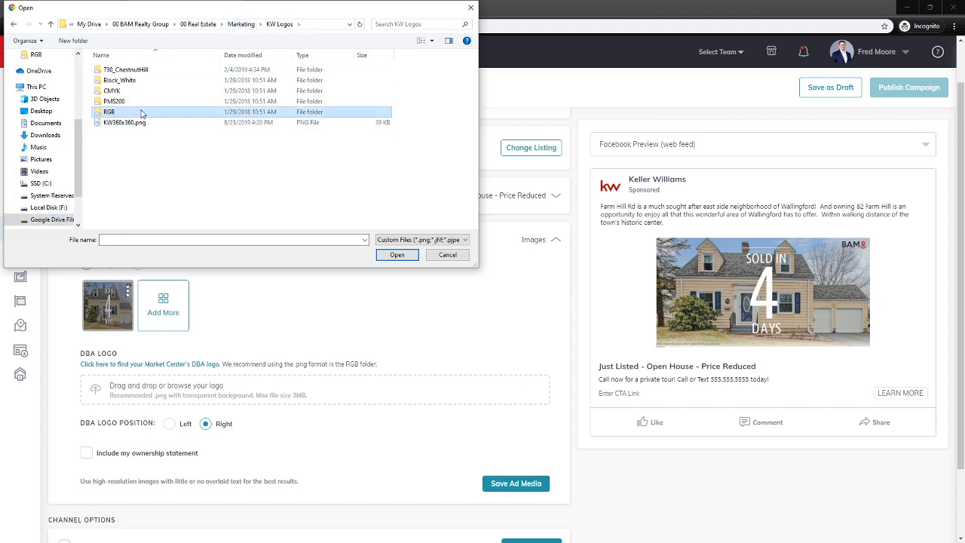
pyautogui.doubleClick(121, 111)
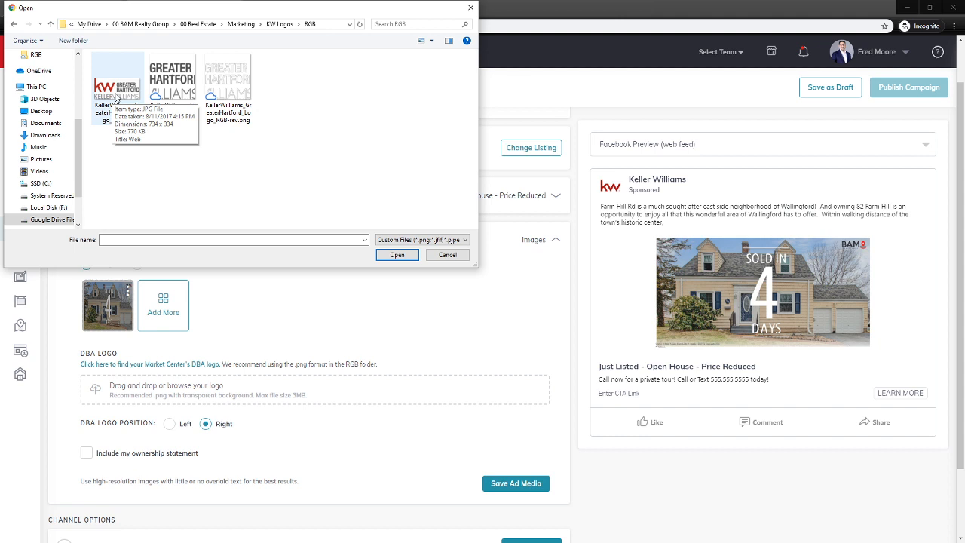
pyautogui.click(179, 85)
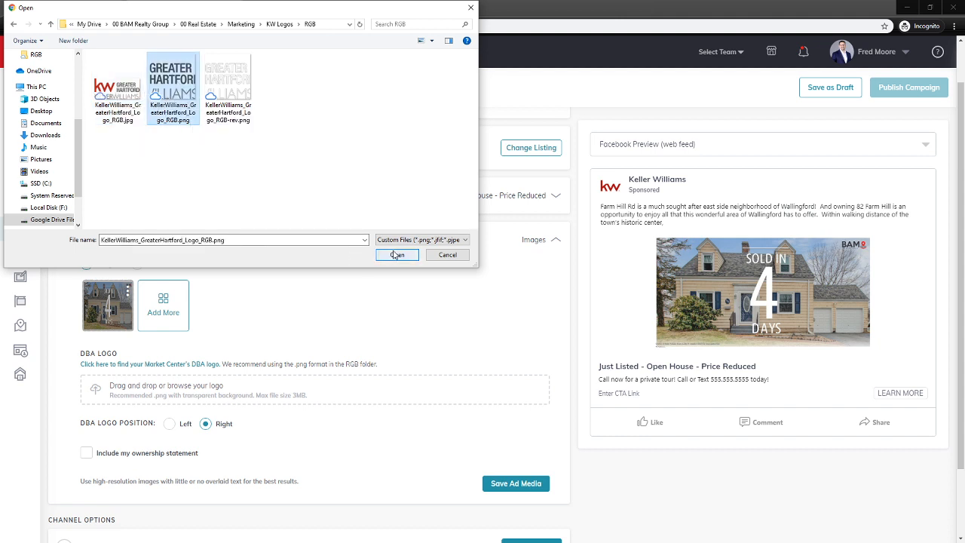
pyautogui.click(397, 254)
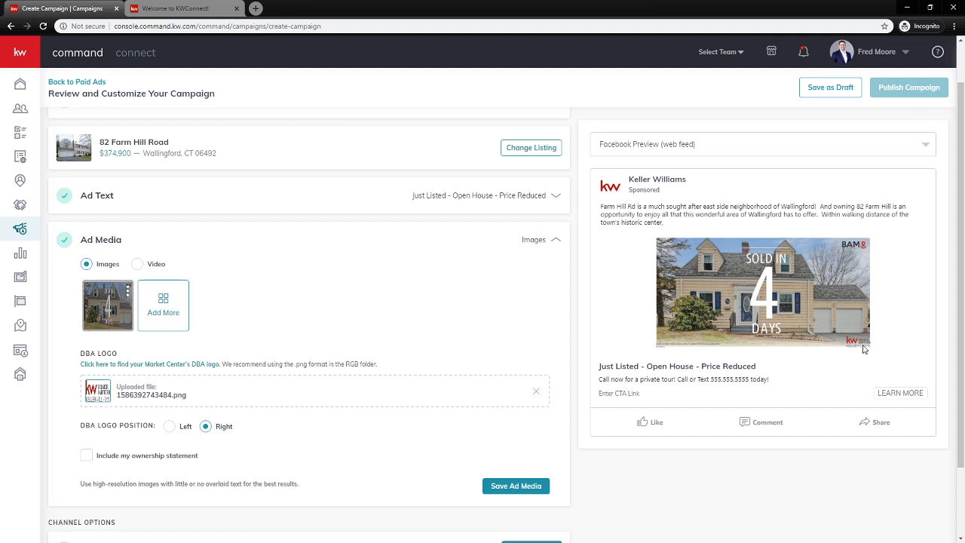
# Set the DBA logo position to Left and save the ad media settings
pyautogui.click(172, 428)
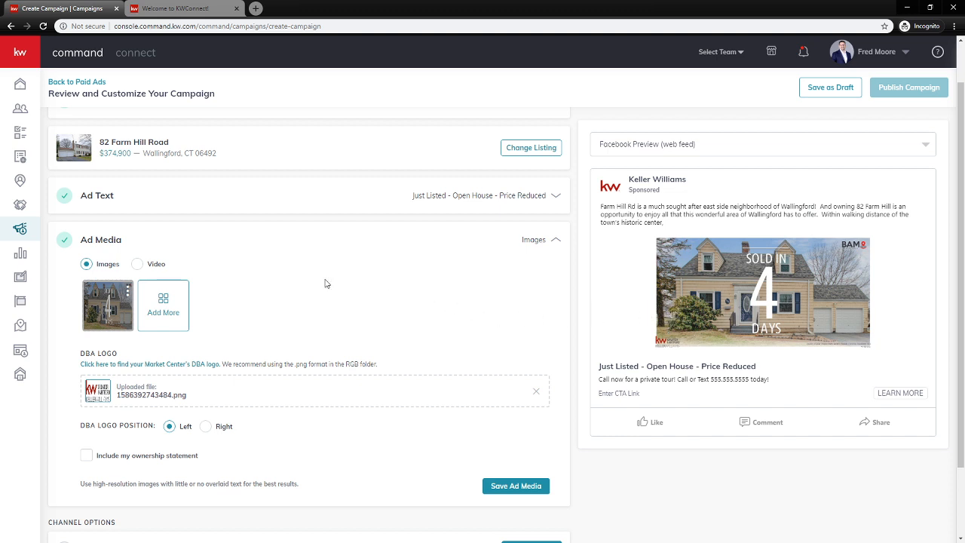
pyautogui.click(511, 487)
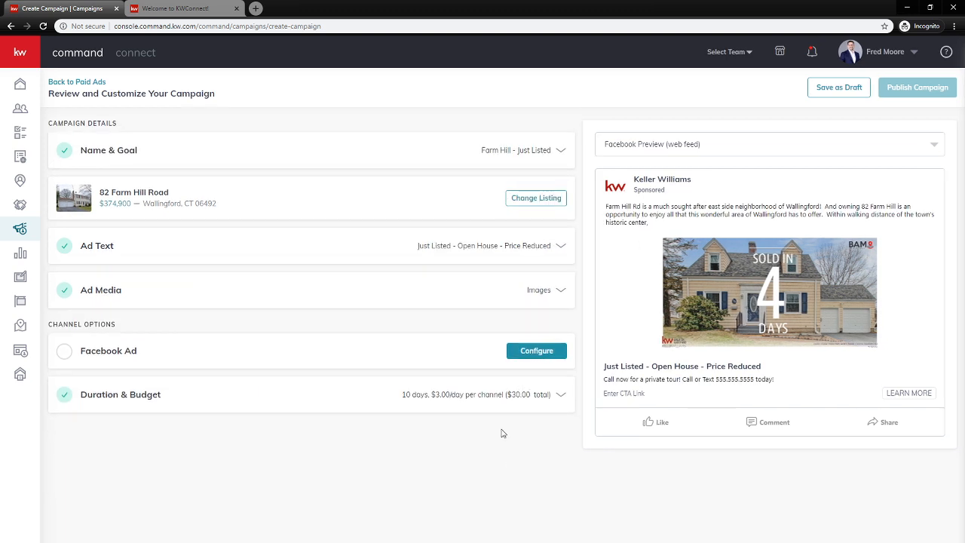
# Configure the Facebook ad with the connected ad account and the BAM Realty Group of Keller Williams page
pyautogui.click(109, 353)
pyautogui.scroll(-1, 111, 365)
pyautogui.scroll(-3, 111, 365)
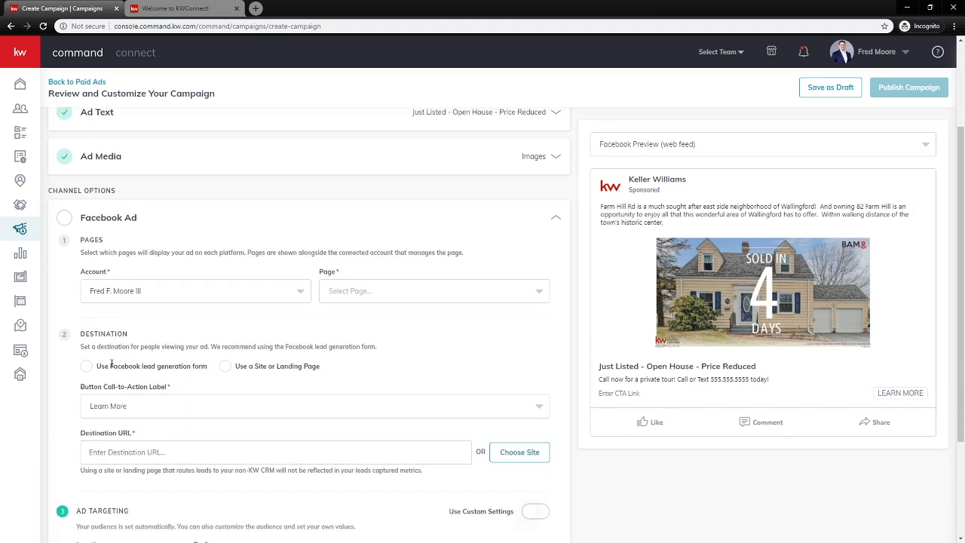
pyautogui.click(96, 271)
pyautogui.click(123, 302)
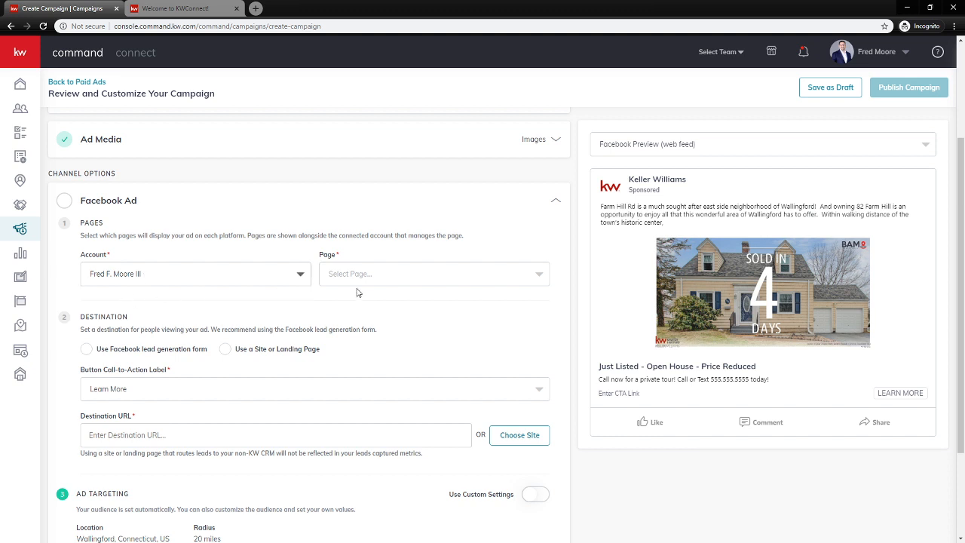
pyautogui.click(360, 279)
pyautogui.click(381, 351)
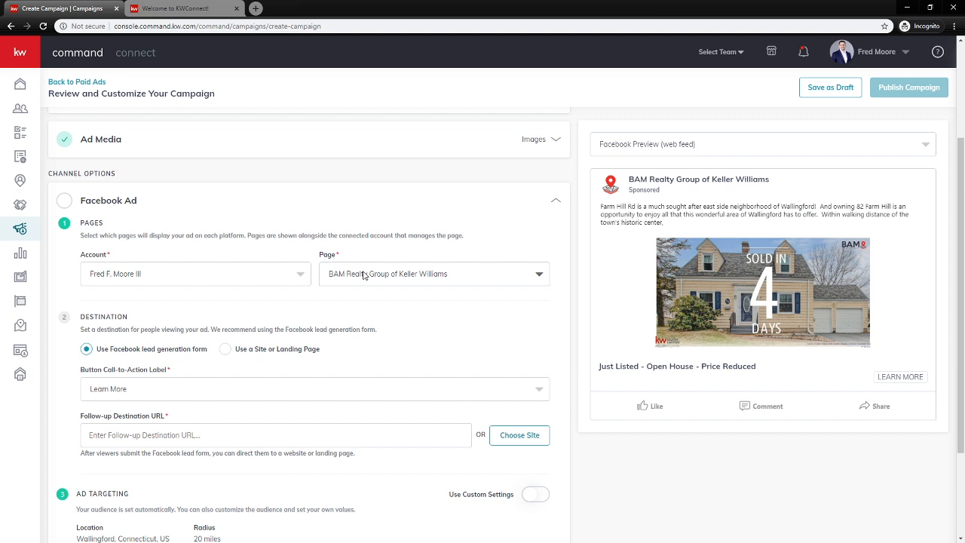
# Set the ad destination to the Facebook lead generation form
pyautogui.click(885, 53)
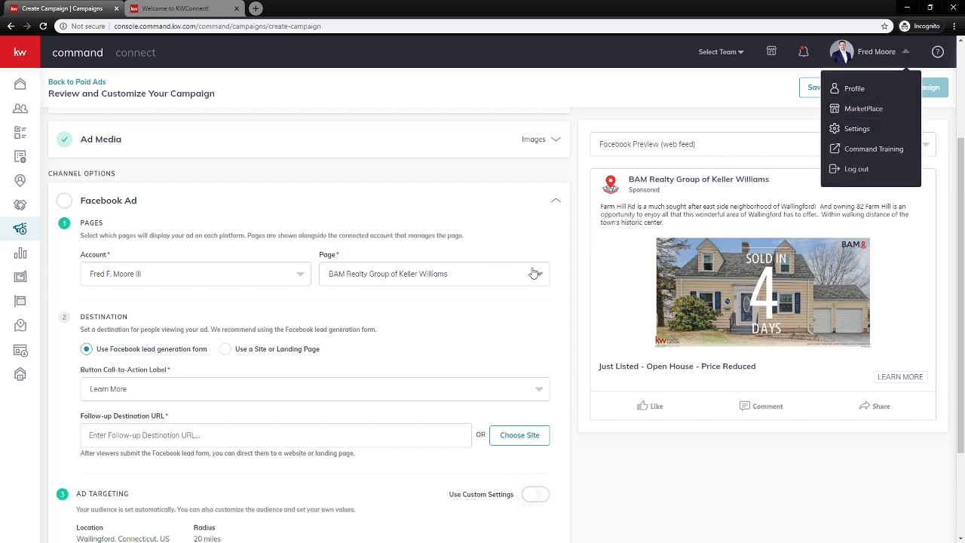
pyautogui.click(470, 350)
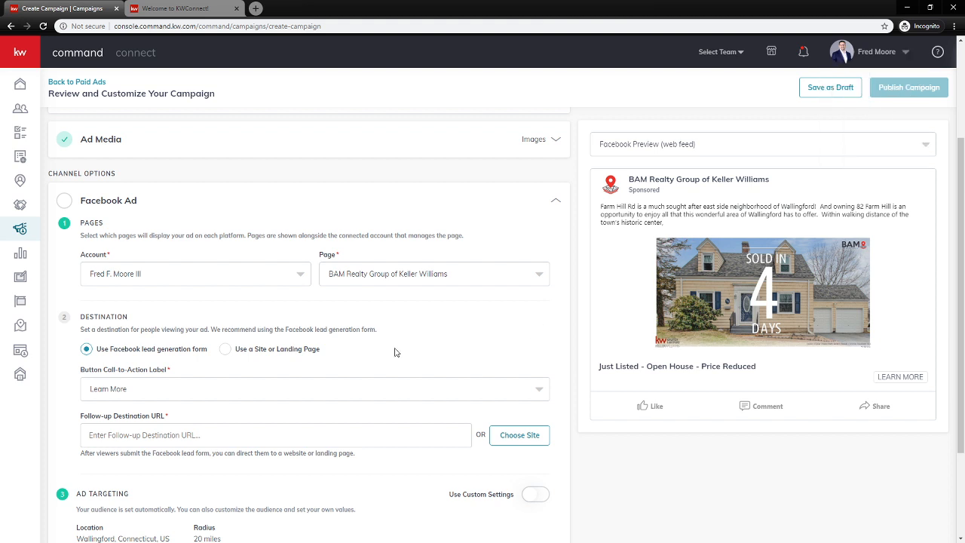
pyautogui.scroll(-1, 132, 328)
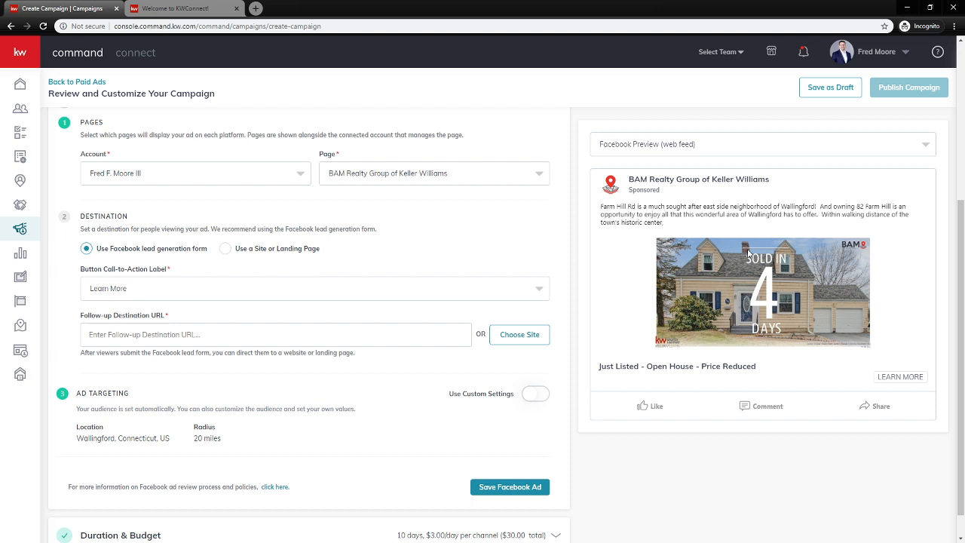
pyautogui.click(224, 249)
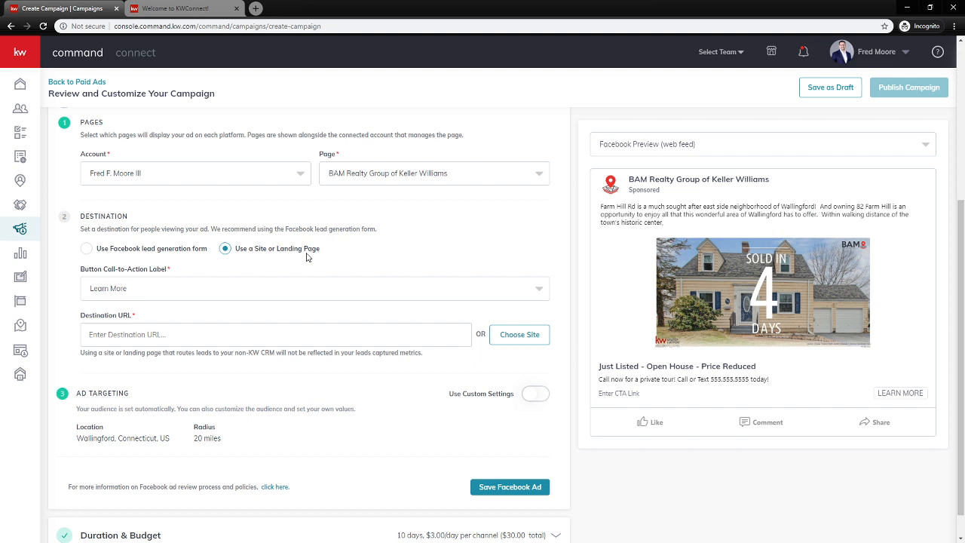
pyautogui.click(87, 249)
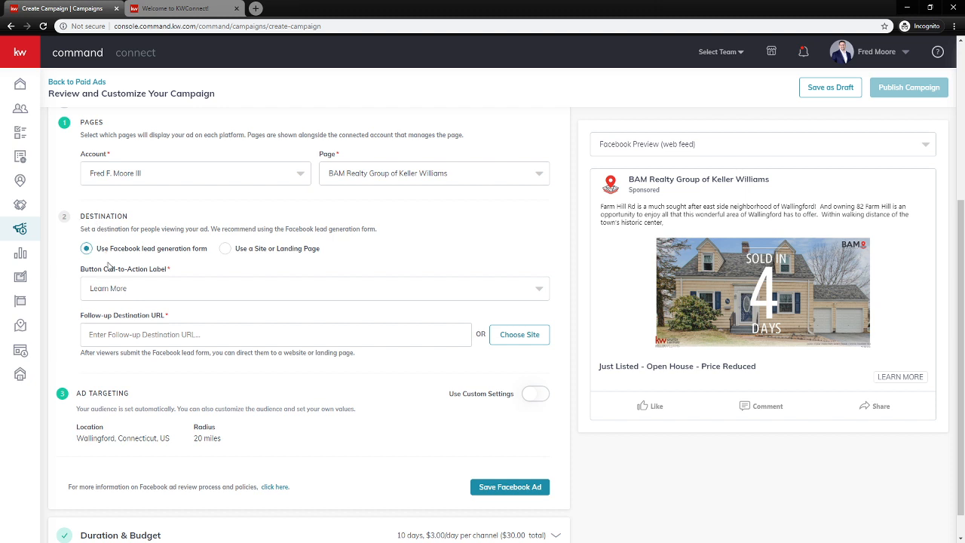
pyautogui.click(149, 294)
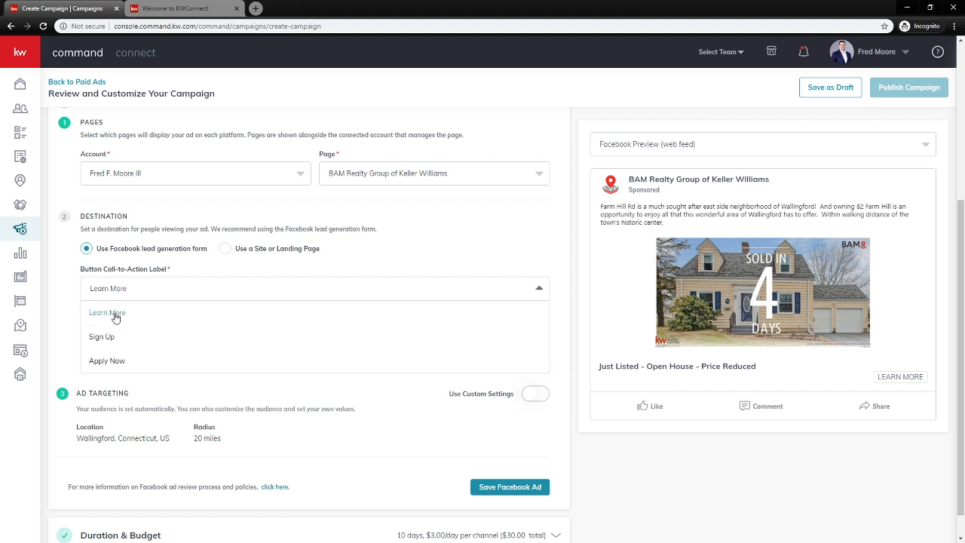
pyautogui.click(204, 291)
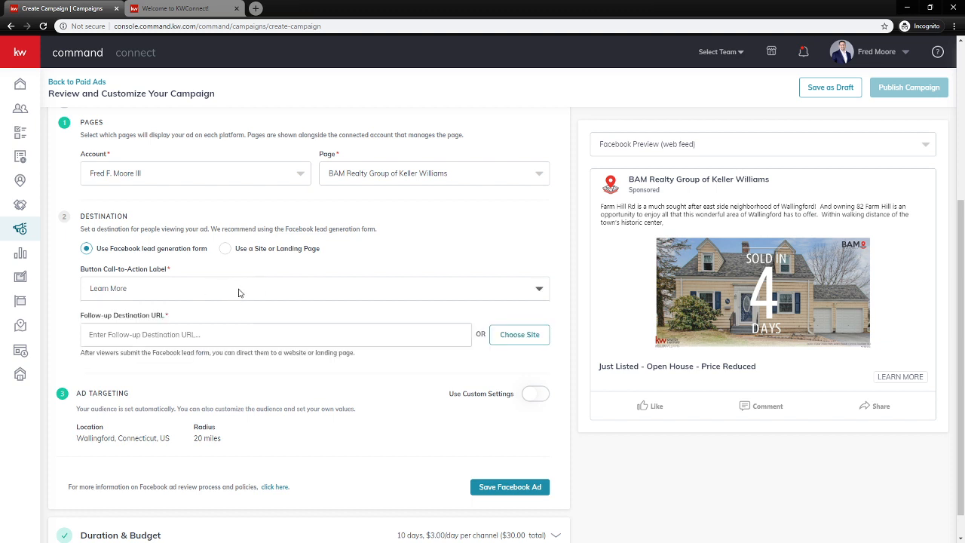
pyautogui.click(243, 336)
pyautogui.click(534, 341)
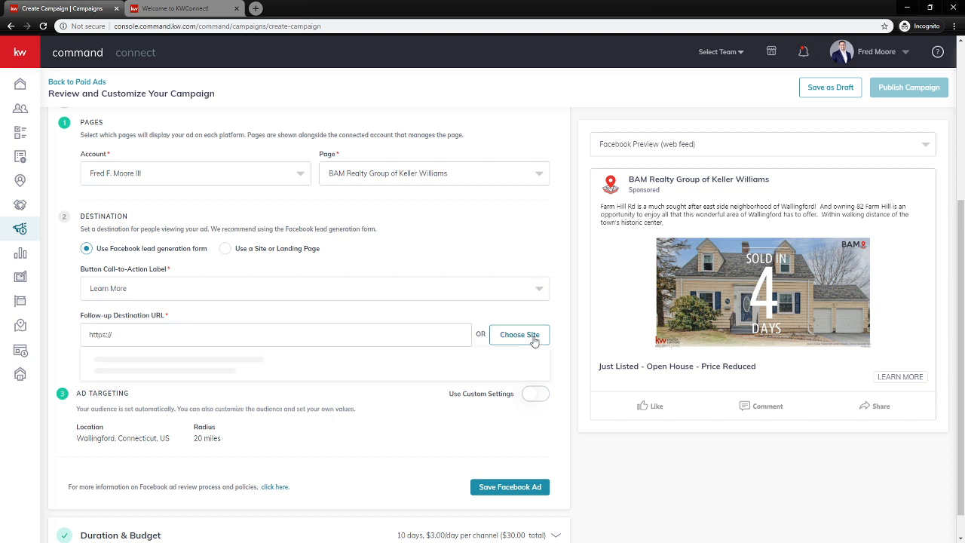
pyautogui.moveTo(545, 372)
pyautogui.mouseDown()
pyautogui.moveTo(551, 455)
pyautogui.moveTo(552, 361)
pyautogui.mouseUp()
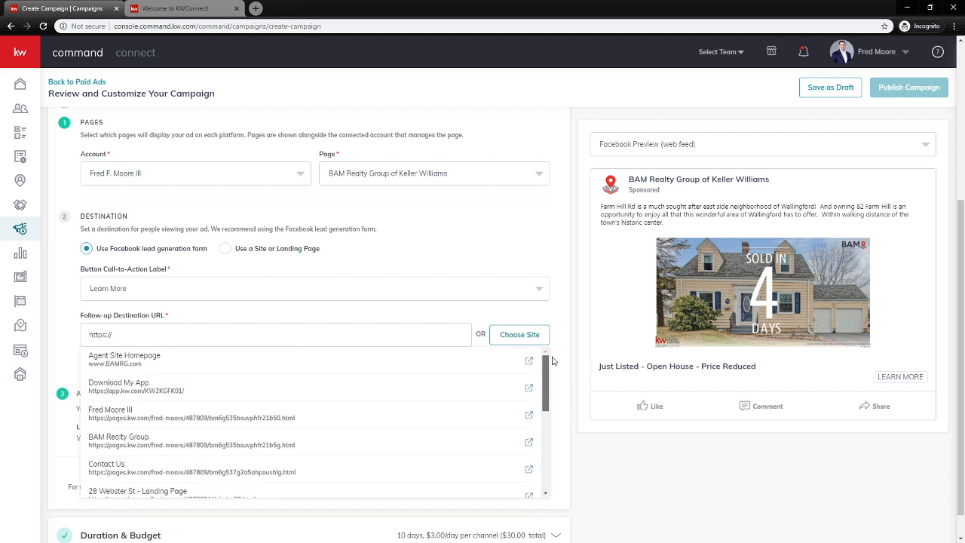
pyautogui.click(556, 305)
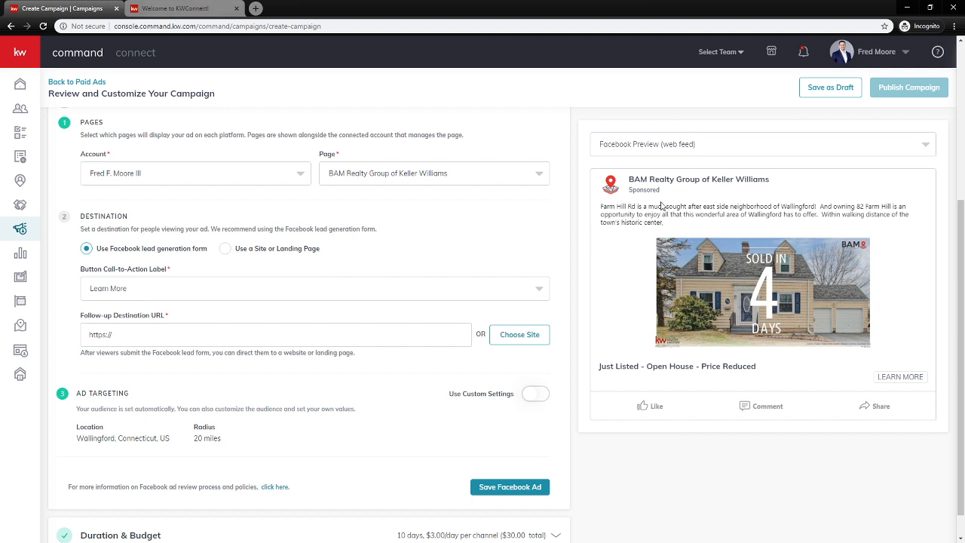
pyautogui.moveTo(133, 335); pyautogui.dragTo(46, 326)
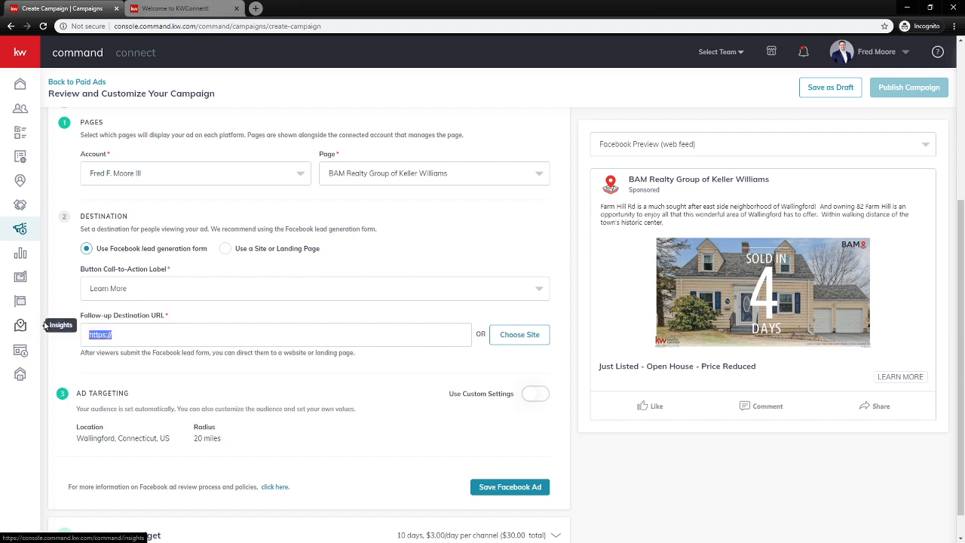
pyautogui.click(210, 12)
pyautogui.click(204, 26)
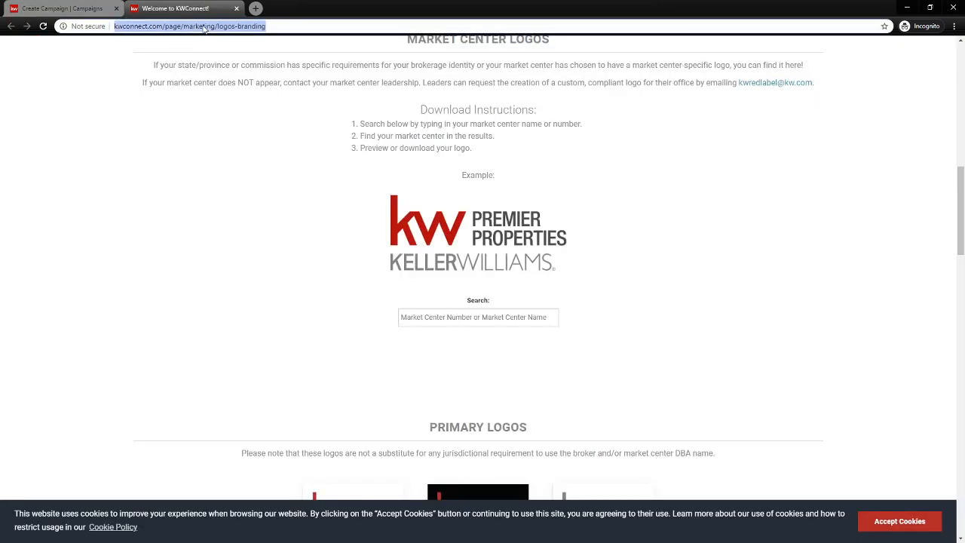
pyautogui.write('bamrg.kw.com')
pyautogui.press('Return')
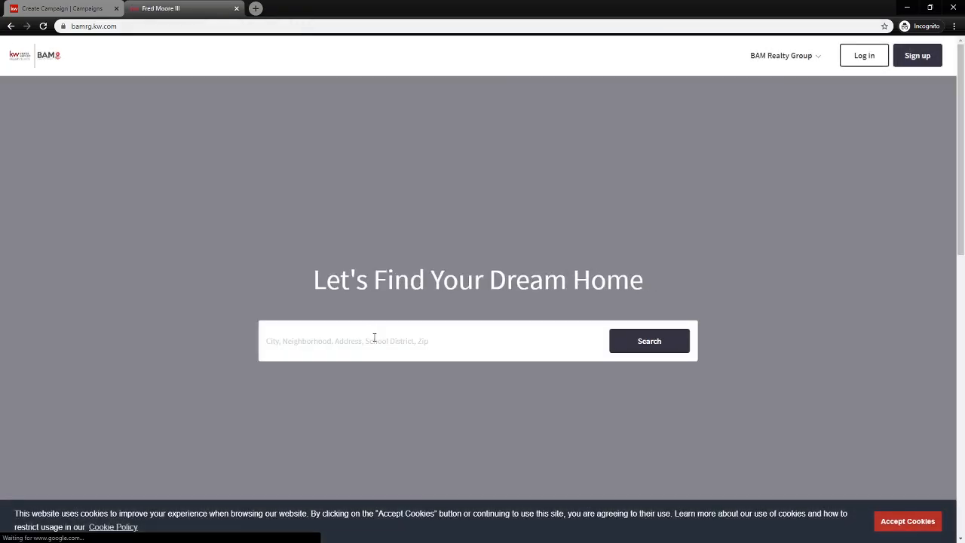
pyautogui.click(378, 331)
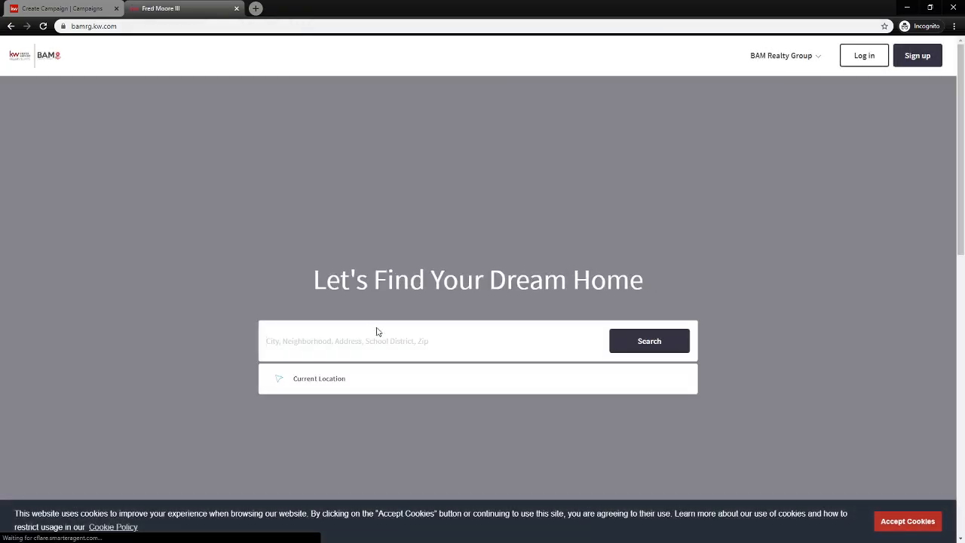
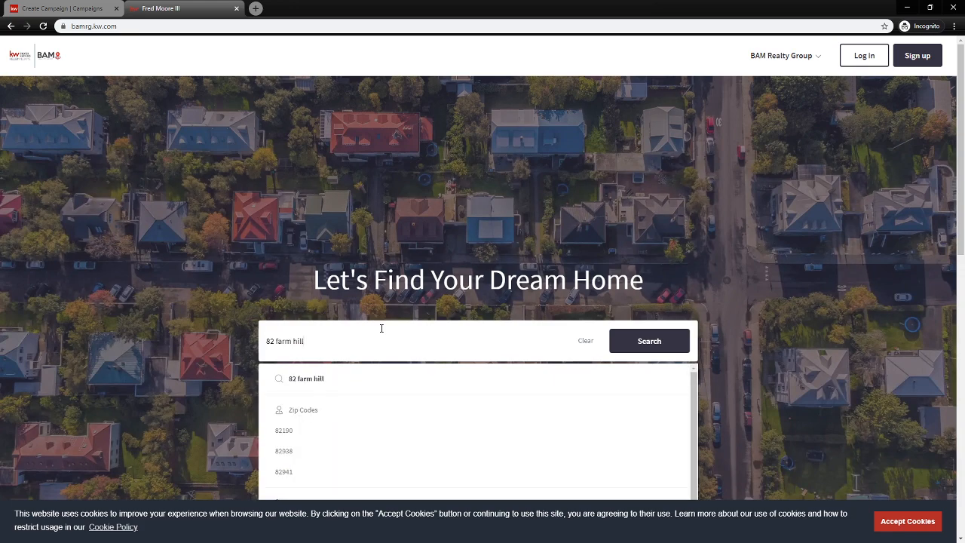
pyautogui.click(359, 430)
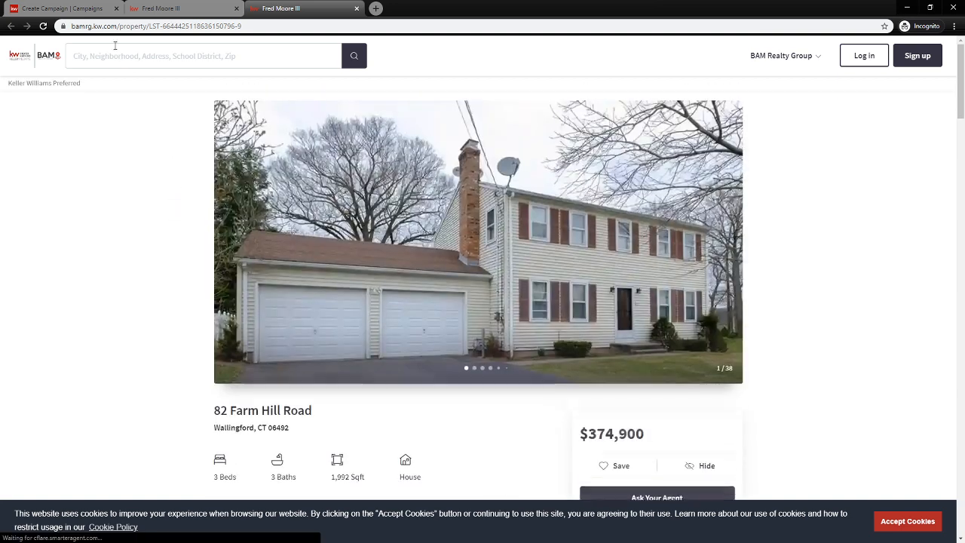
# Copy the listing page's web address and return to the Create Campaign tab
pyautogui.click(161, 26)
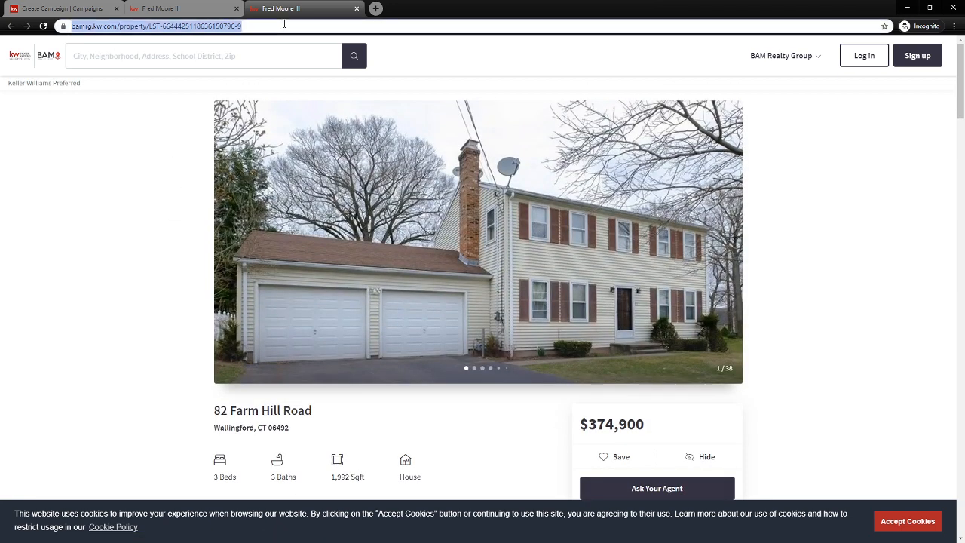
pyautogui.rightClick(112, 28)
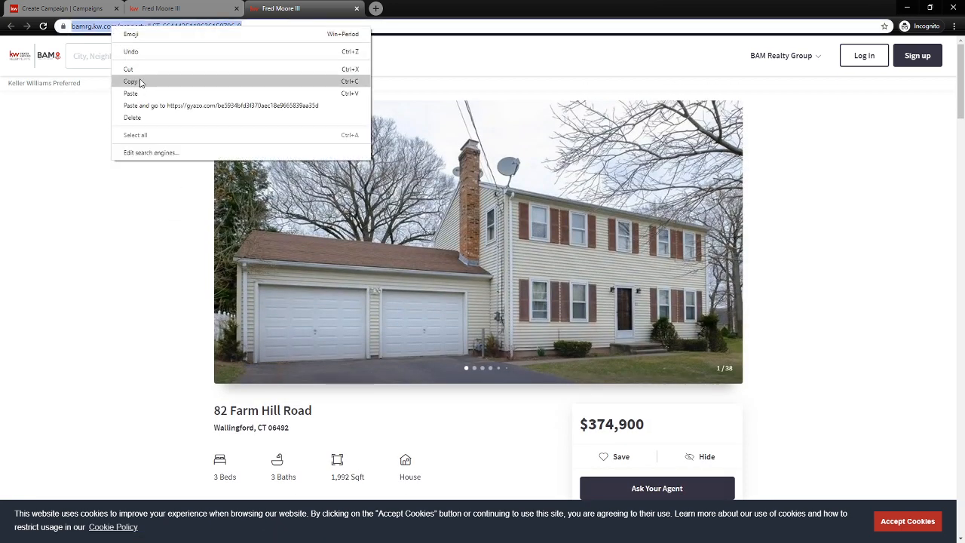
pyautogui.click(138, 80)
pyautogui.click(82, 9)
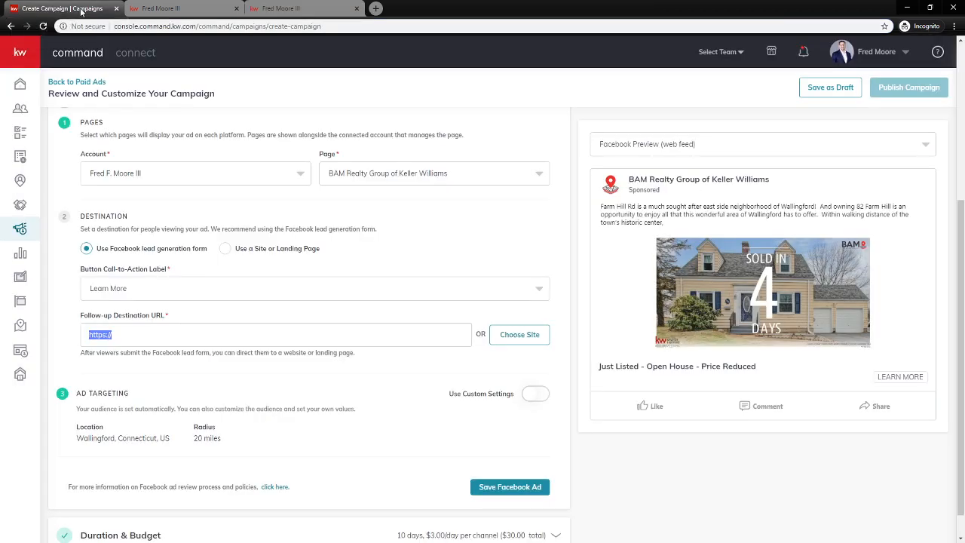
pyautogui.click(154, 330)
pyautogui.hotkey('ctrl', 'a')
pyautogui.hotkey('ctrl', 'v')
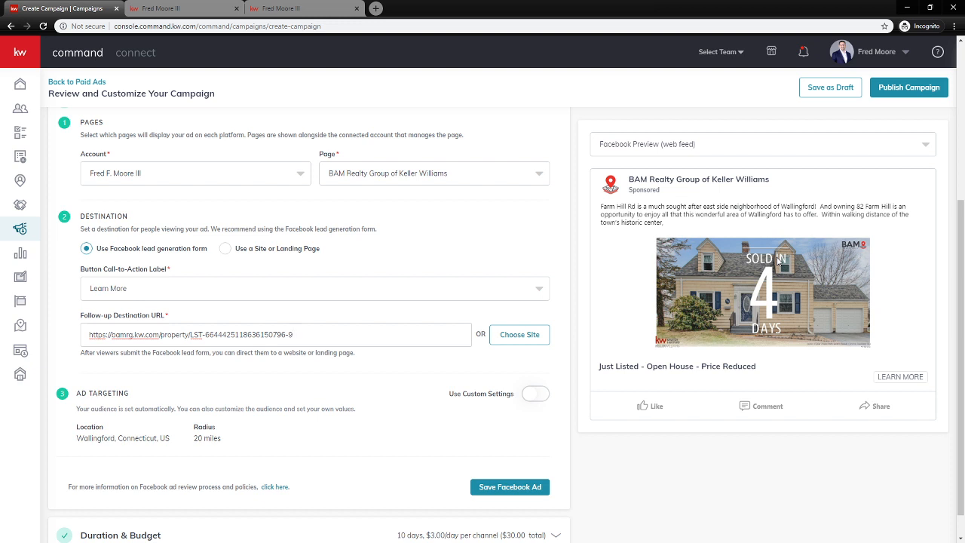
pyautogui.click(306, 8)
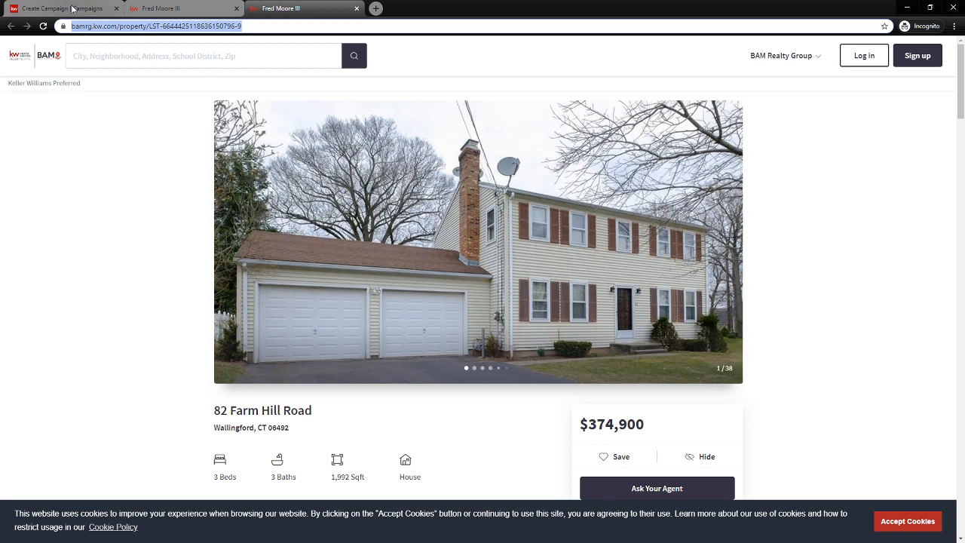
pyautogui.click(72, 8)
pyautogui.moveTo(339, 334); pyautogui.dragTo(88, 339)
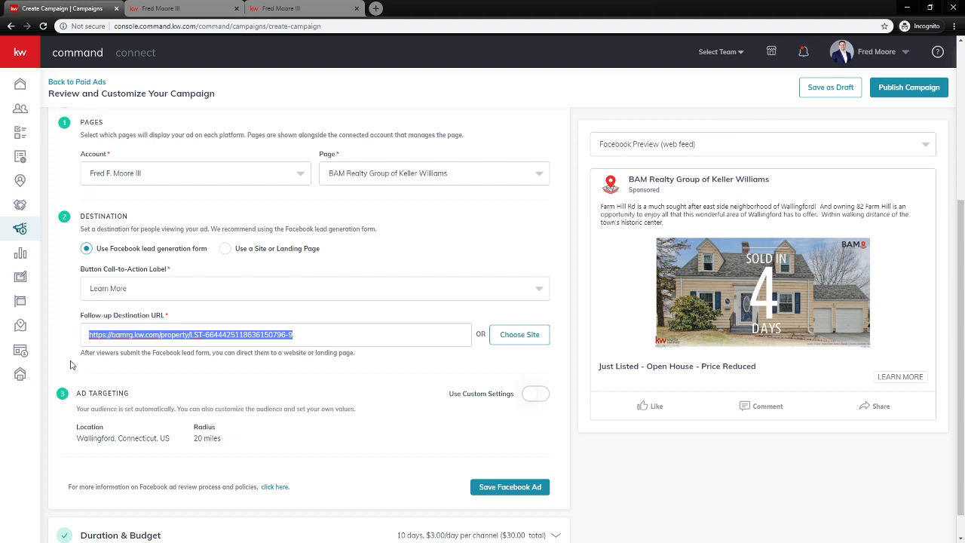
pyautogui.click(64, 356)
pyautogui.scroll(-1, 257, 354)
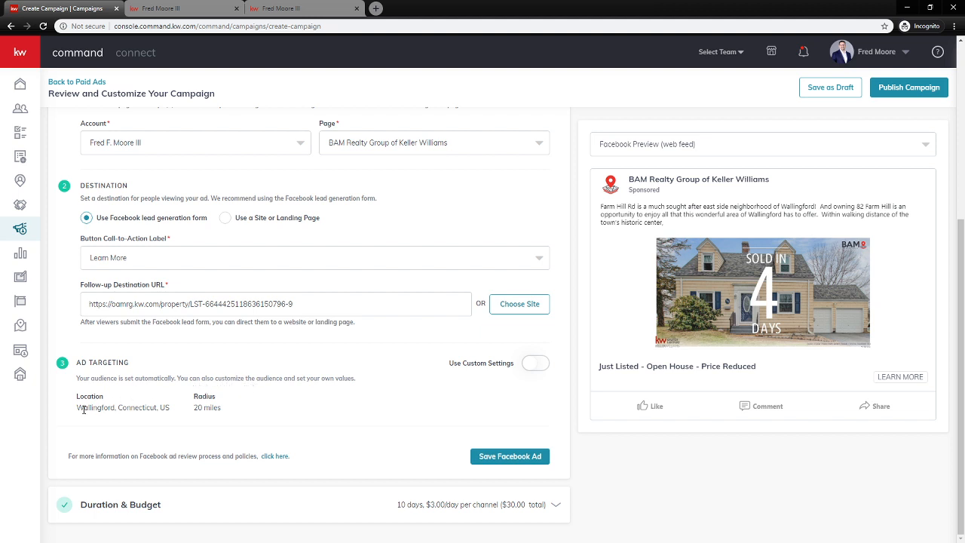
pyautogui.moveTo(76, 408); pyautogui.dragTo(224, 414)
pyautogui.click(233, 416)
# Turn on Use Custom Settings for ad targeting and try the Target my database option
pyautogui.click(538, 367)
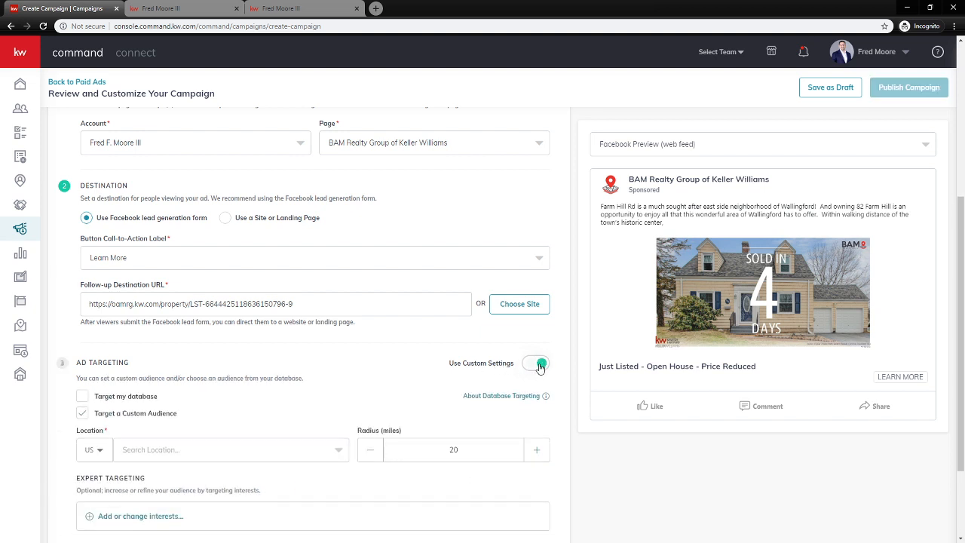
pyautogui.scroll(-2, 194, 415)
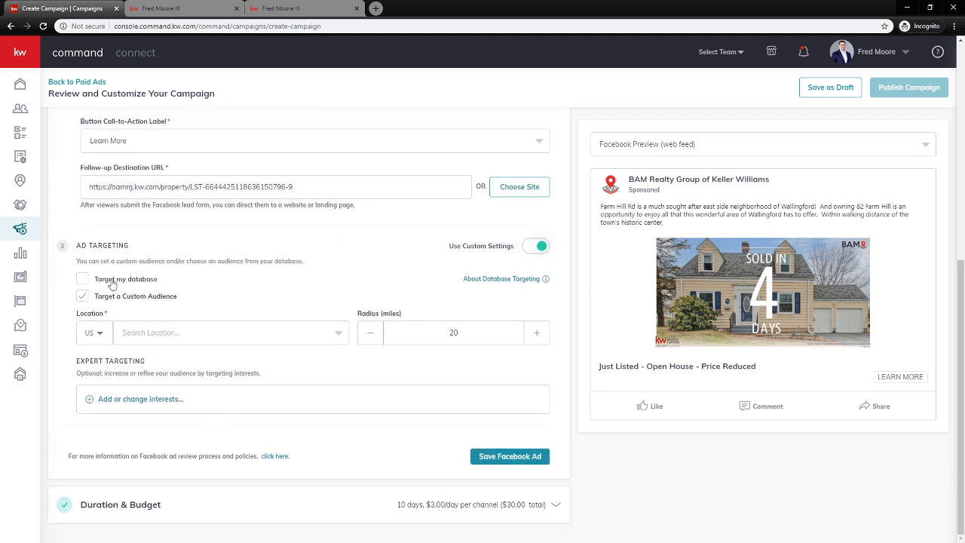
pyautogui.click(83, 280)
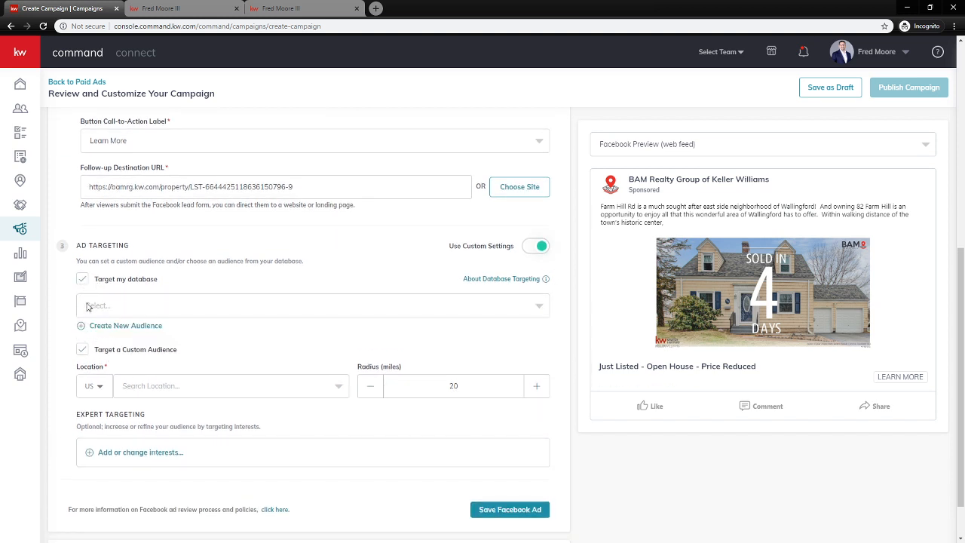
pyautogui.click(112, 308)
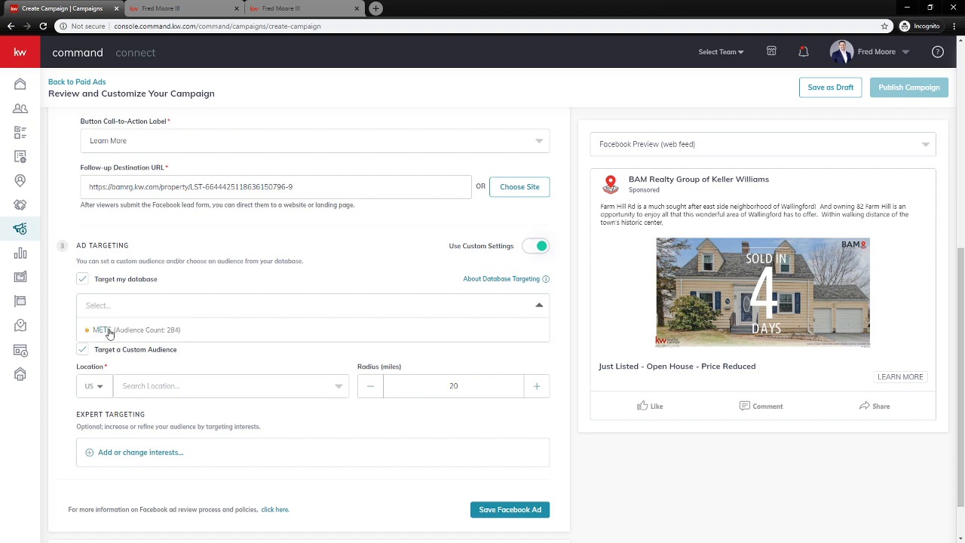
pyautogui.click(203, 283)
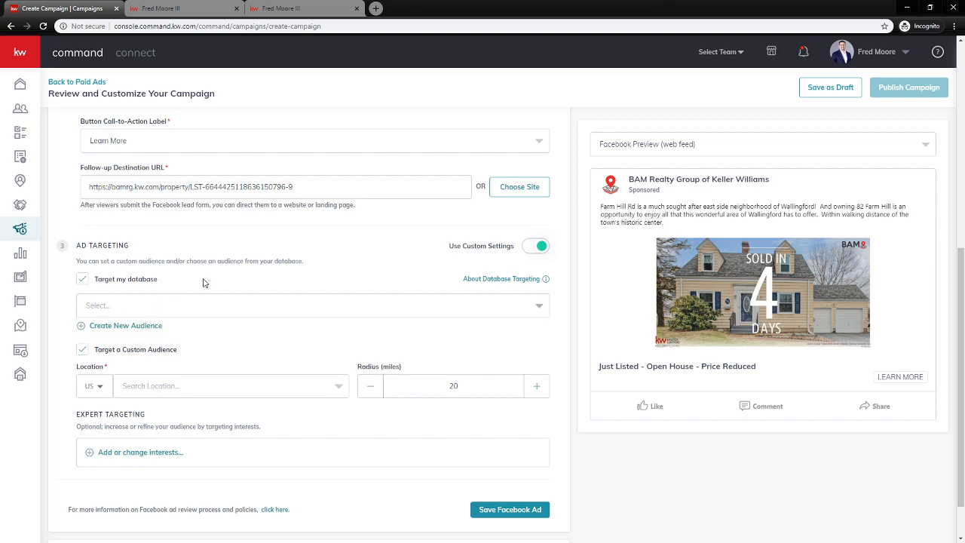
# Cancel creating a new database audience and turn database targeting back off
pyautogui.click(125, 326)
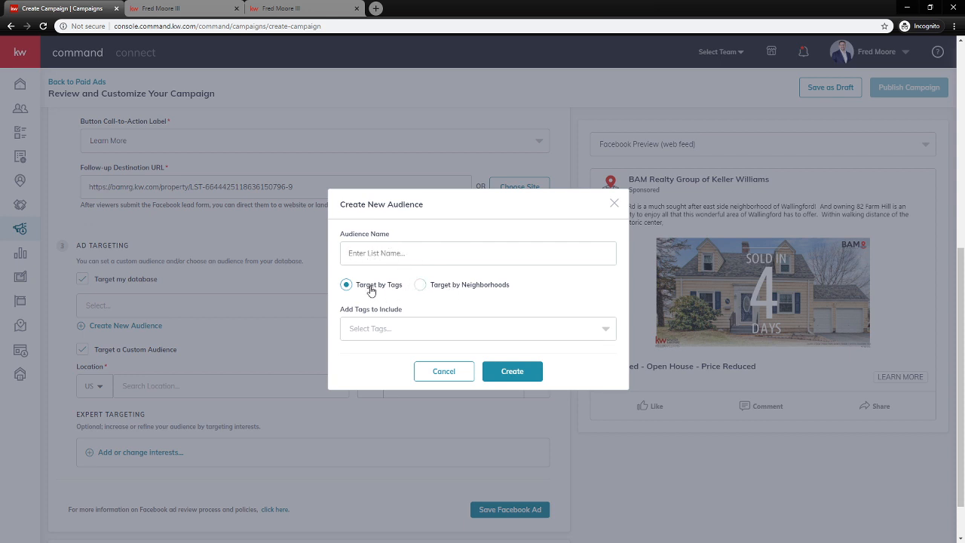
pyautogui.click(383, 326)
pyautogui.click(393, 330)
pyautogui.click(458, 371)
pyautogui.click(84, 281)
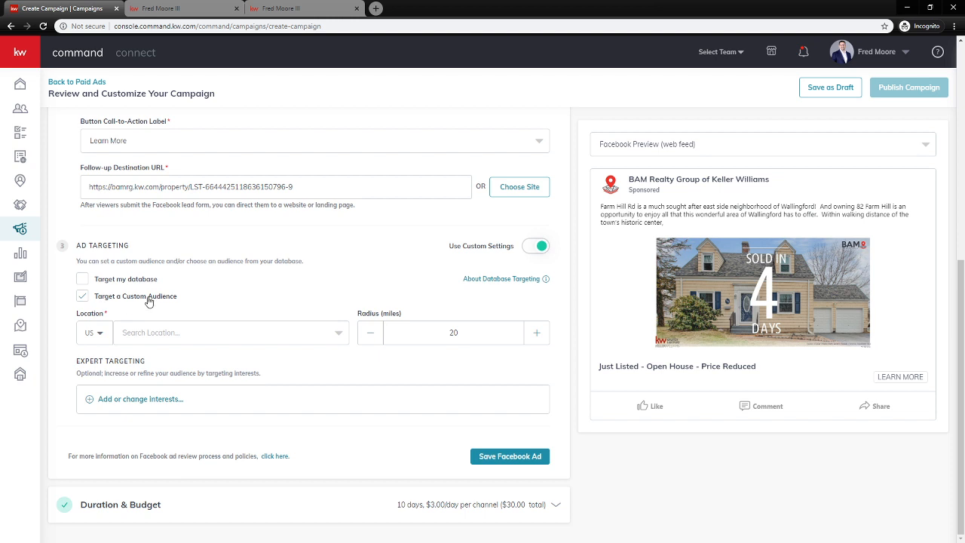
# Target Wallingford, Connecticut and lower the radius to 15 miles
pyautogui.click(163, 333)
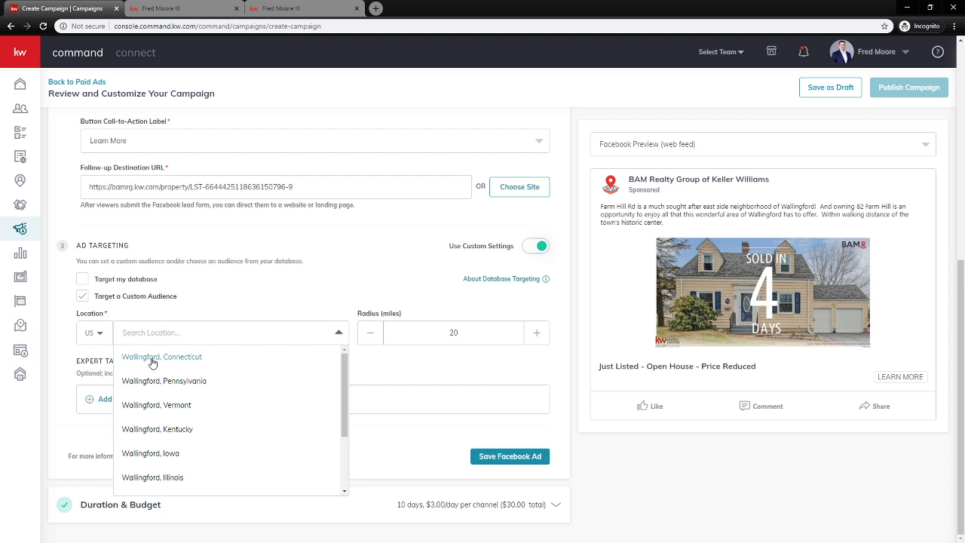
pyautogui.click(148, 360)
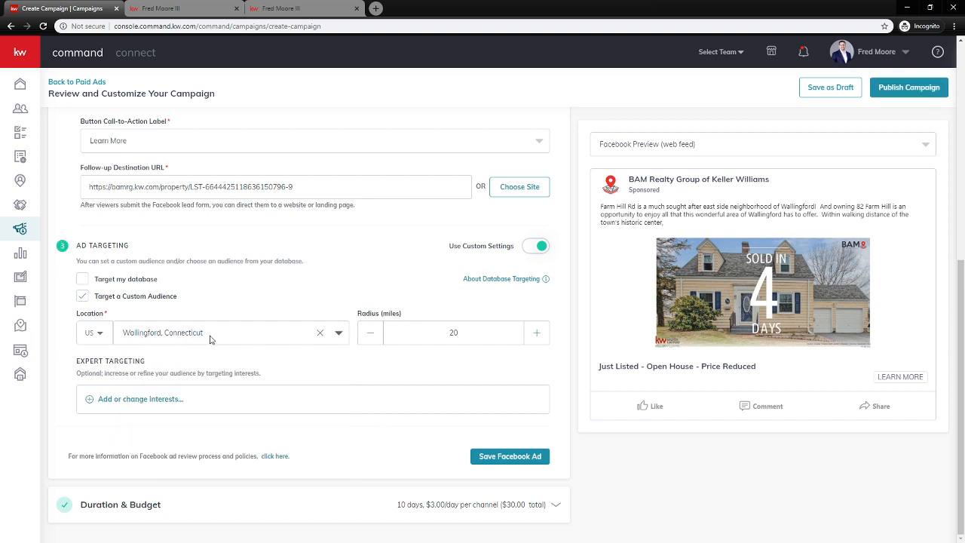
pyautogui.click(368, 340)
pyautogui.click(368, 341)
pyautogui.click(368, 341)
# Add Zillow, Trulia and realtor.com as expert targeting interests
pyautogui.click(159, 407)
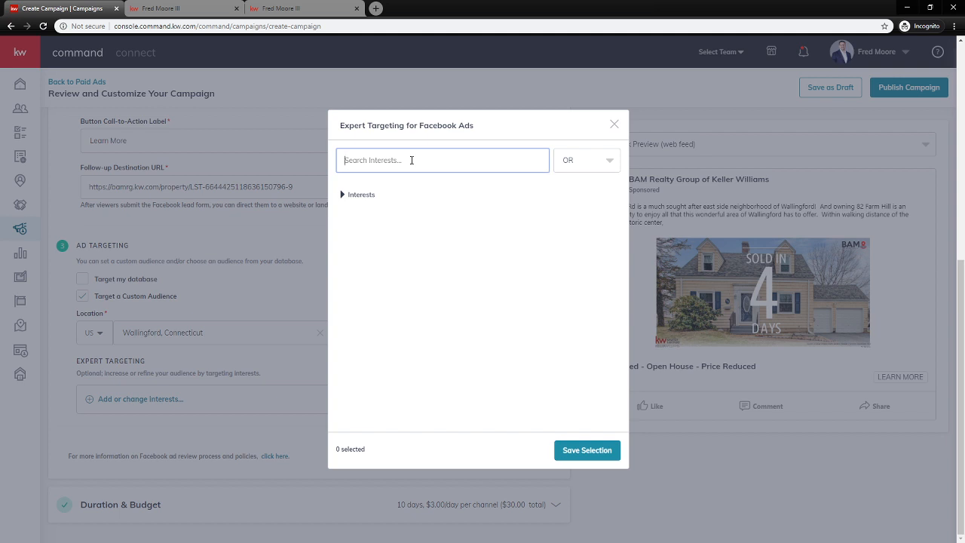
pyautogui.write('Zillow')
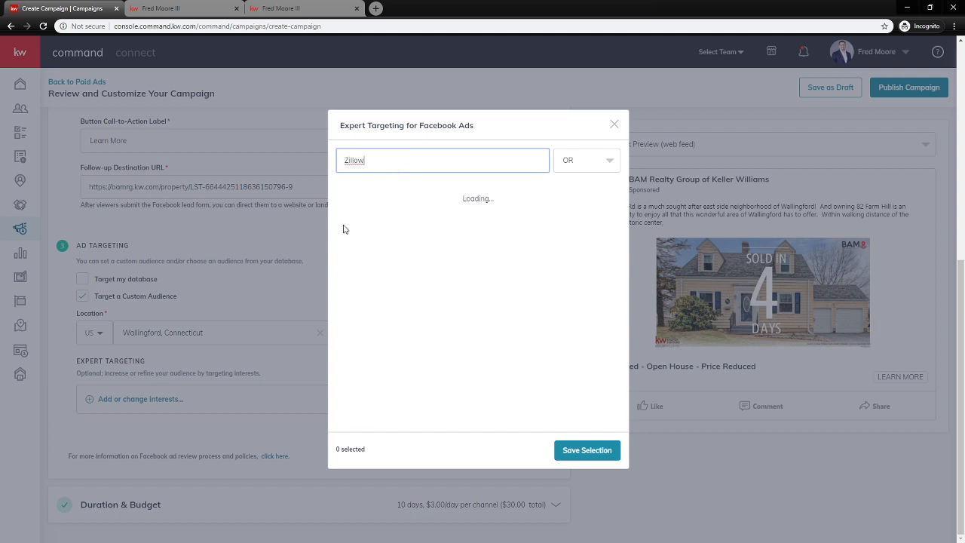
pyautogui.click(342, 196)
pyautogui.doubleClick(381, 162)
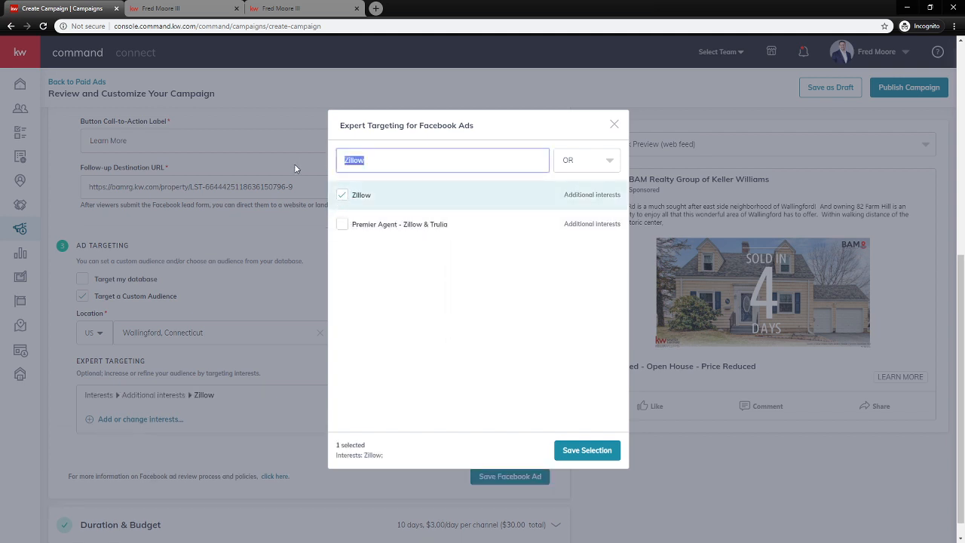
pyautogui.write('trulia')
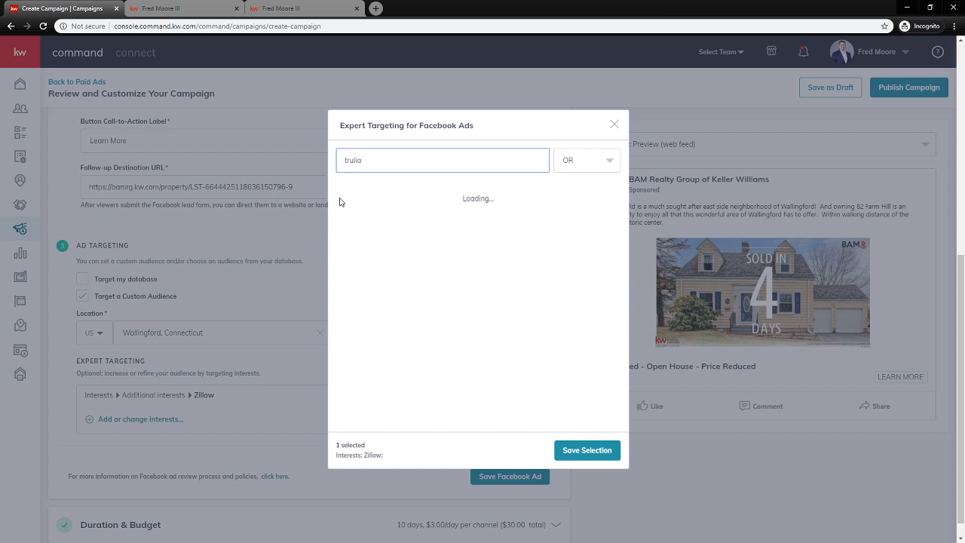
pyautogui.click(343, 196)
pyautogui.doubleClick(353, 160)
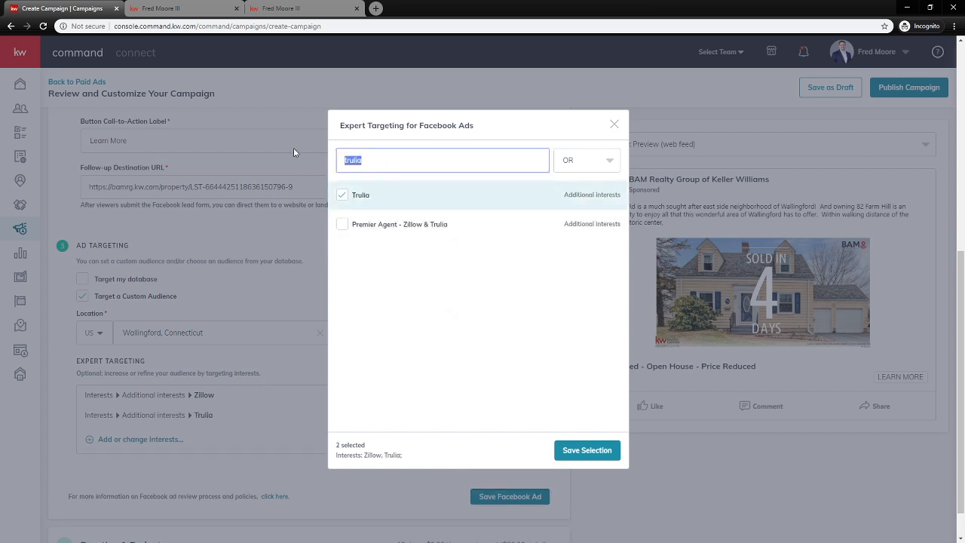
pyautogui.write('realtor.com')
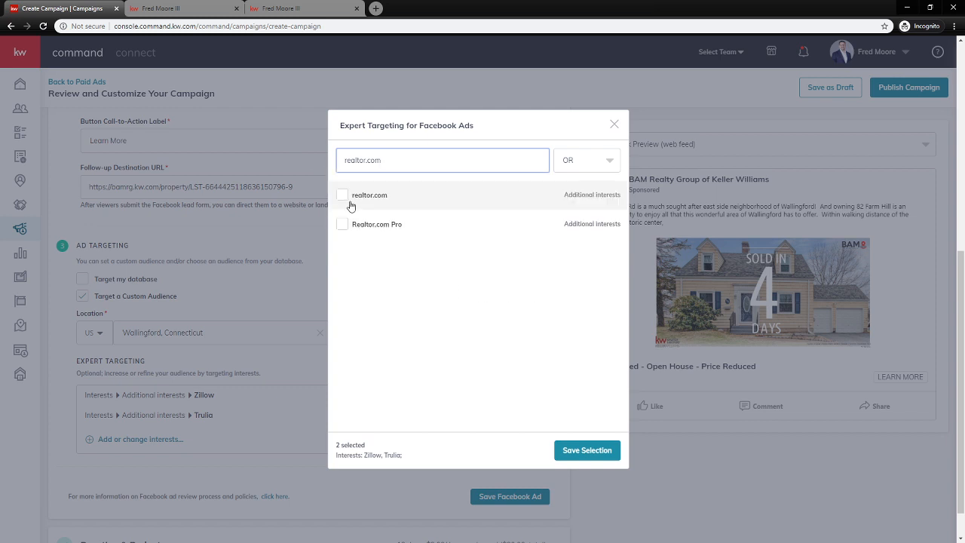
pyautogui.click(343, 195)
pyautogui.moveTo(411, 158); pyautogui.dragTo(328, 159)
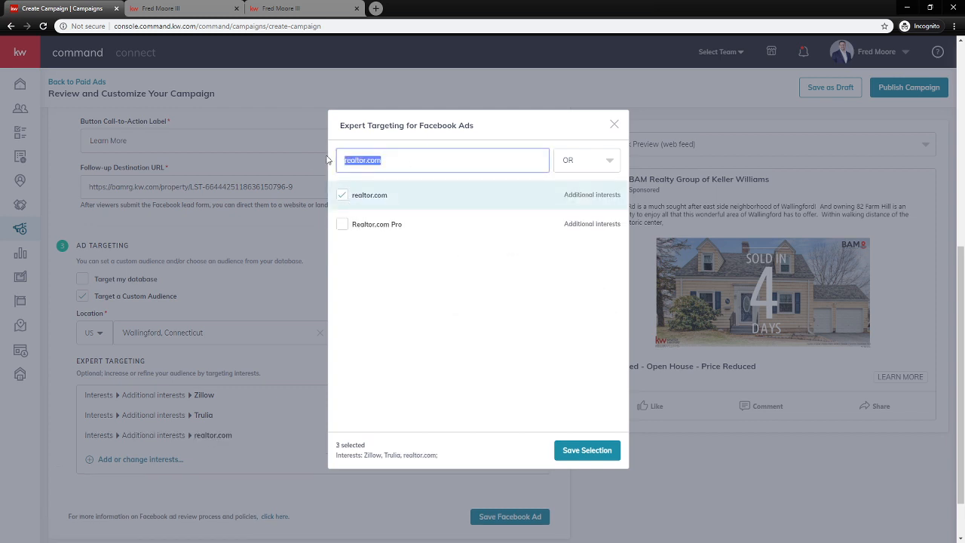
pyautogui.press('BackSpace')
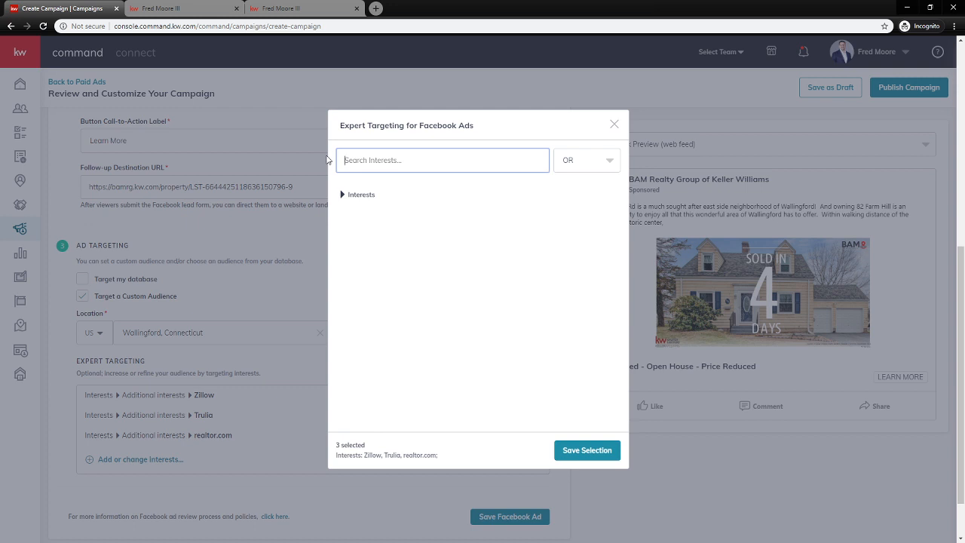
# Search redfin, first-time and insurance without adding them, then save the three chosen interests
pyautogui.write('redfin')
pyautogui.moveTo(384, 163); pyautogui.dragTo(307, 155)
pyautogui.press('BackSpace')
pyautogui.write('fred-time')
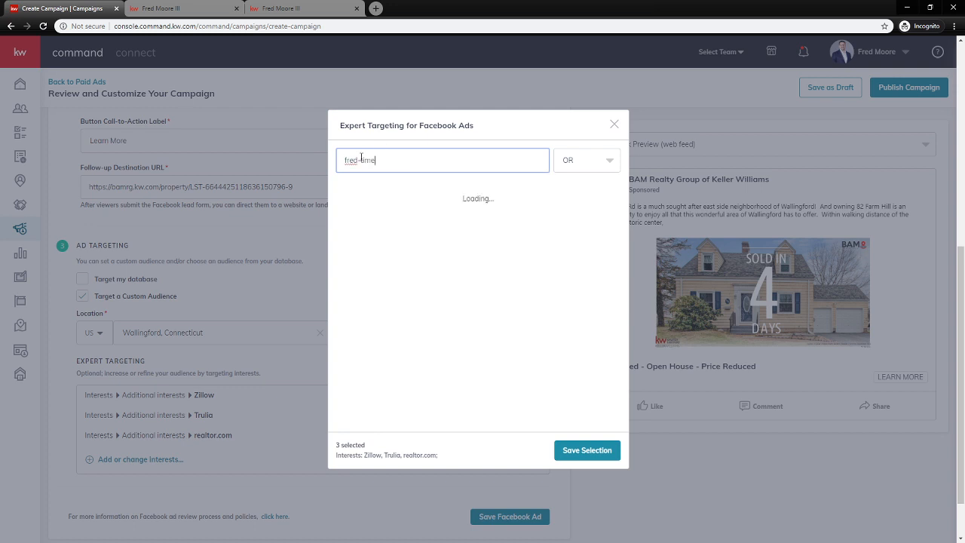
pyautogui.moveTo(358, 160); pyautogui.dragTo(346, 161)
pyautogui.write('first')
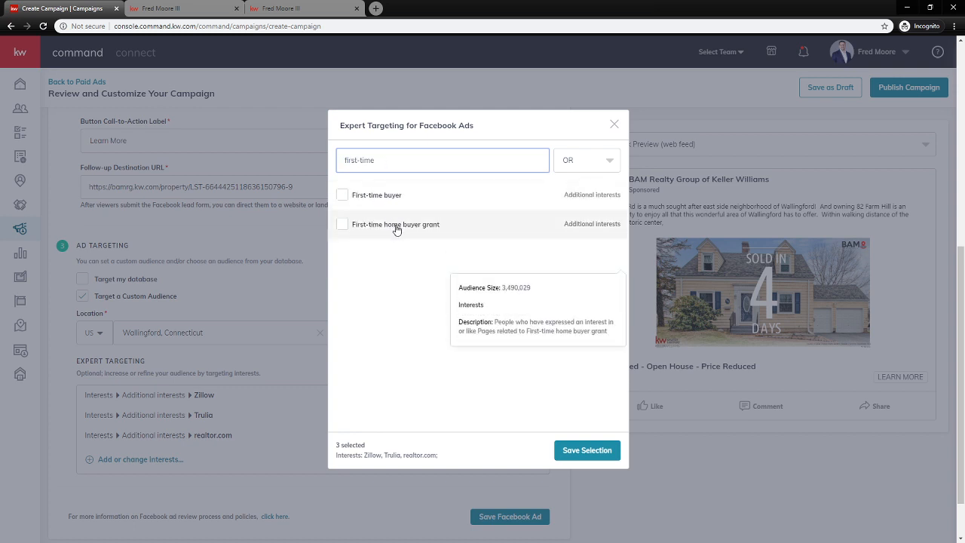
pyautogui.moveTo(403, 159); pyautogui.dragTo(313, 156)
pyautogui.write('insurance')
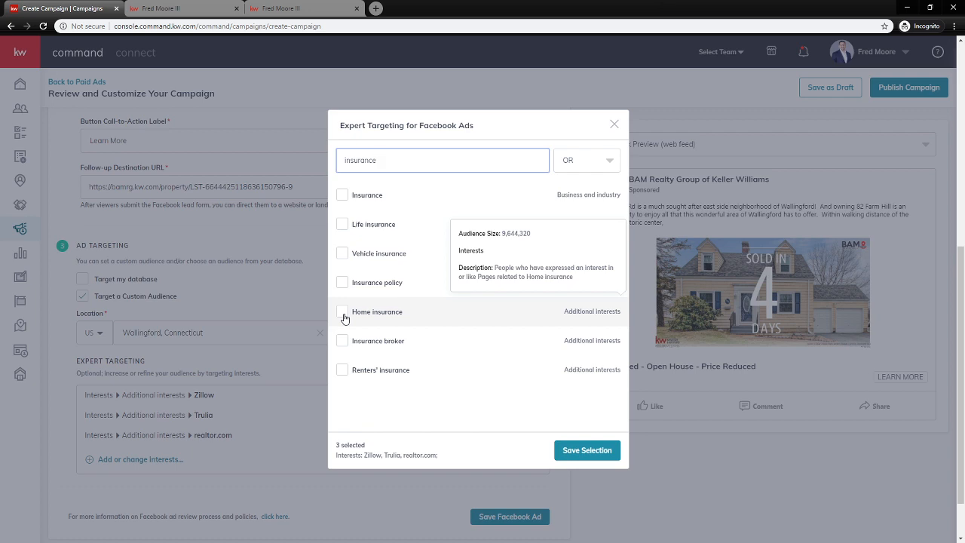
pyautogui.click(595, 454)
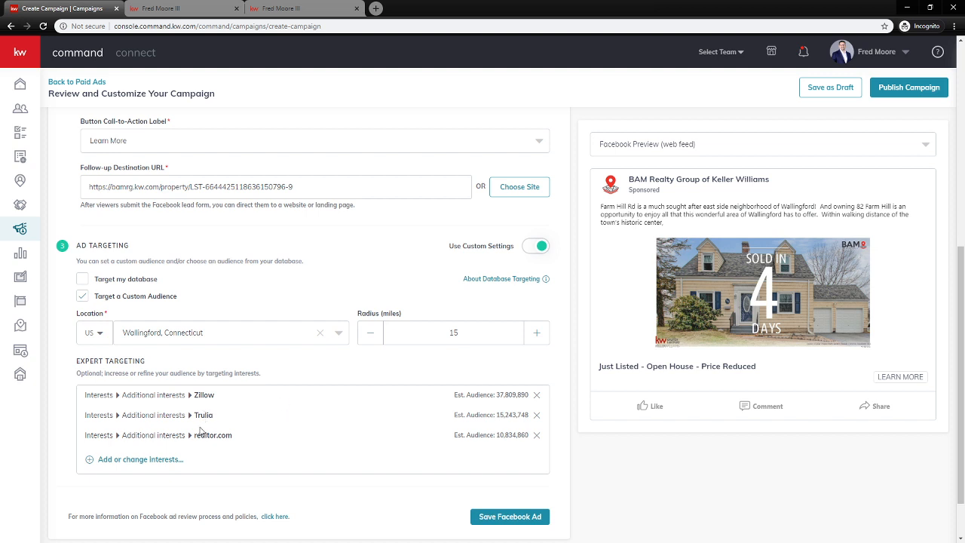
# Save the Facebook Ad settings to complete the section
pyautogui.scroll(-1, 291, 427)
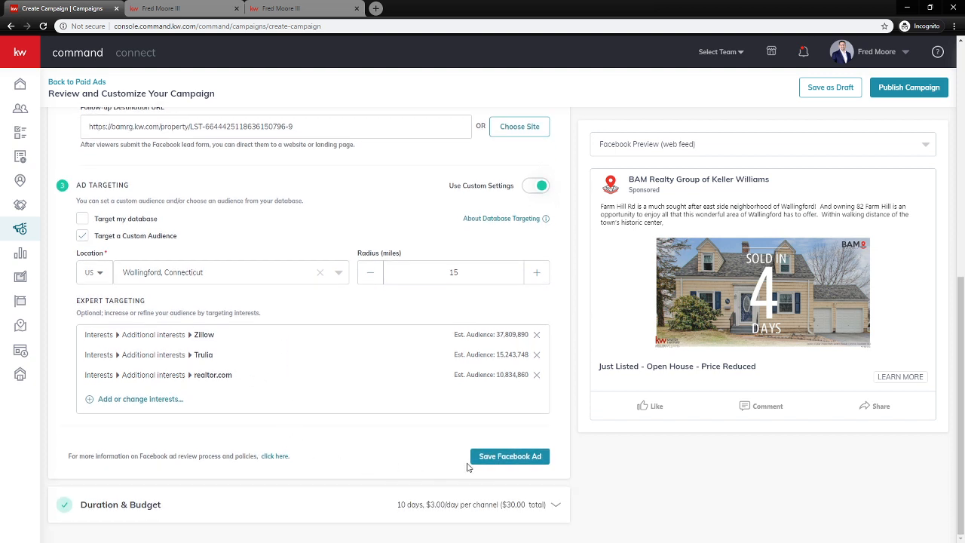
pyautogui.click(522, 462)
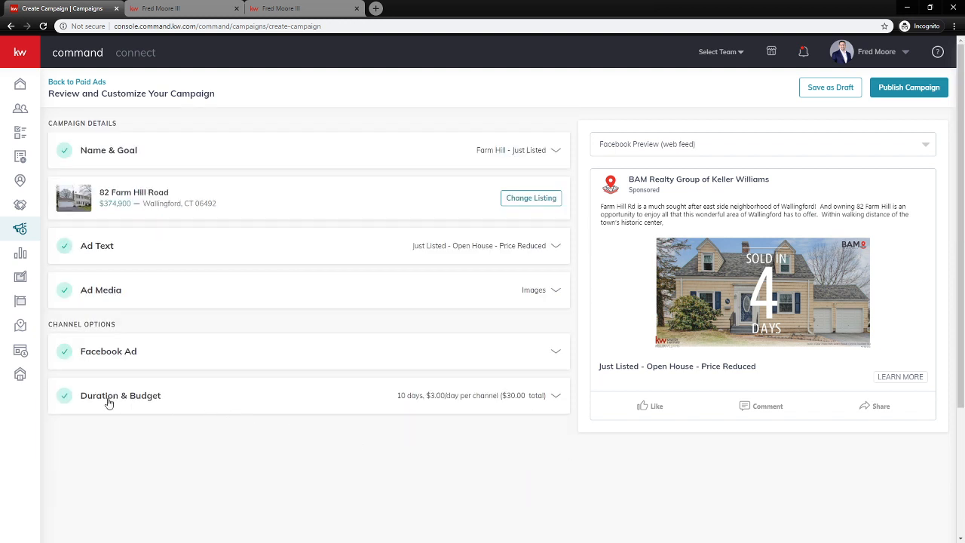
# Expand Duration & Budget to show Apr 9–19, 2020, 10 days, and the $30 budget
pyautogui.click(142, 400)
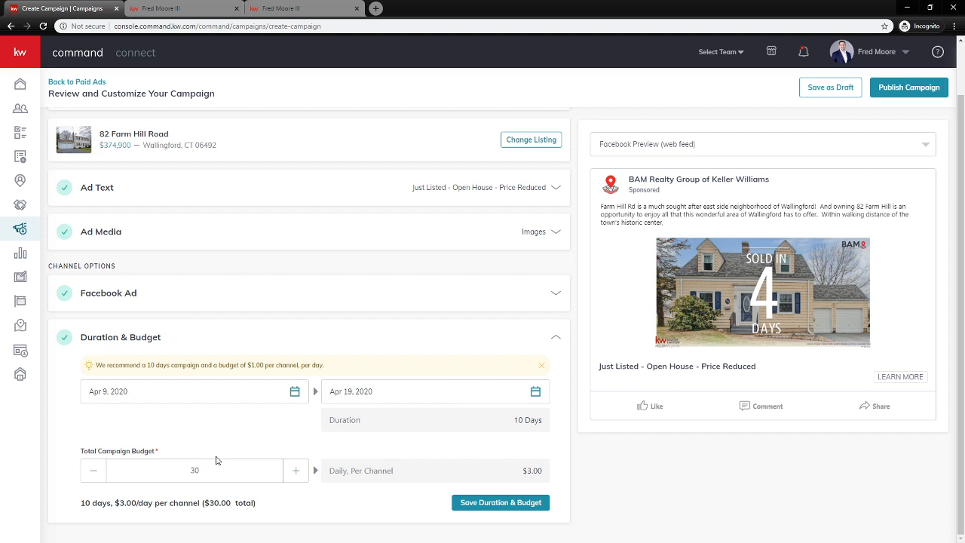
# Change the total campaign budget from $30 to $100 ($10.00 daily per channel) and save it
pyautogui.moveTo(207, 471); pyautogui.dragTo(146, 462)
pyautogui.write('100')
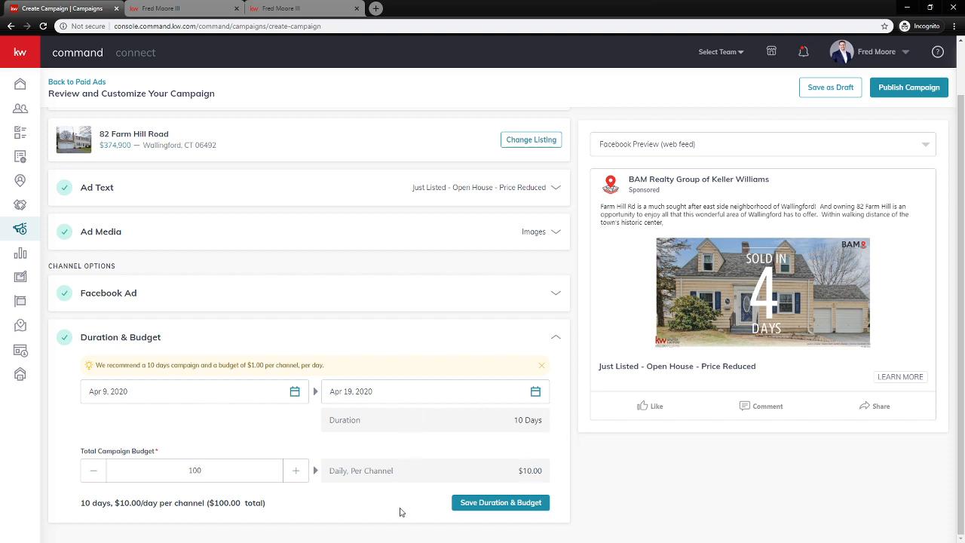
pyautogui.click(487, 507)
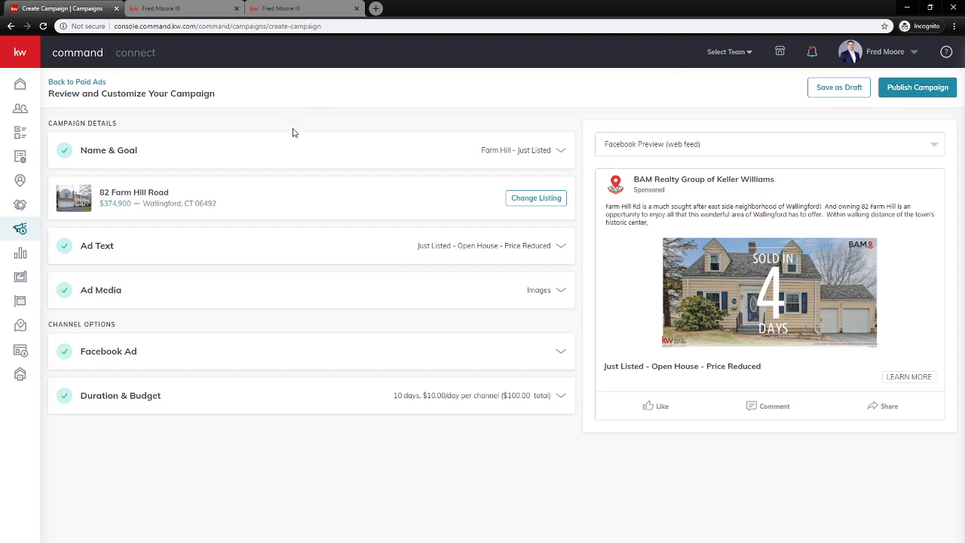
# Leave the campaign editor for the Campaigns dashboard and switch Advanced Tips off
pyautogui.click(25, 227)
pyautogui.click(531, 83)
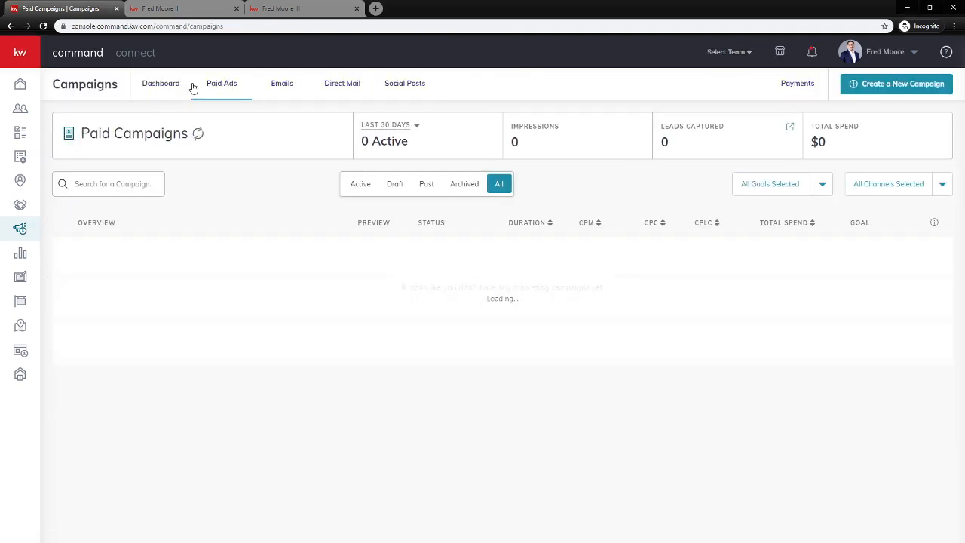
pyautogui.click(160, 86)
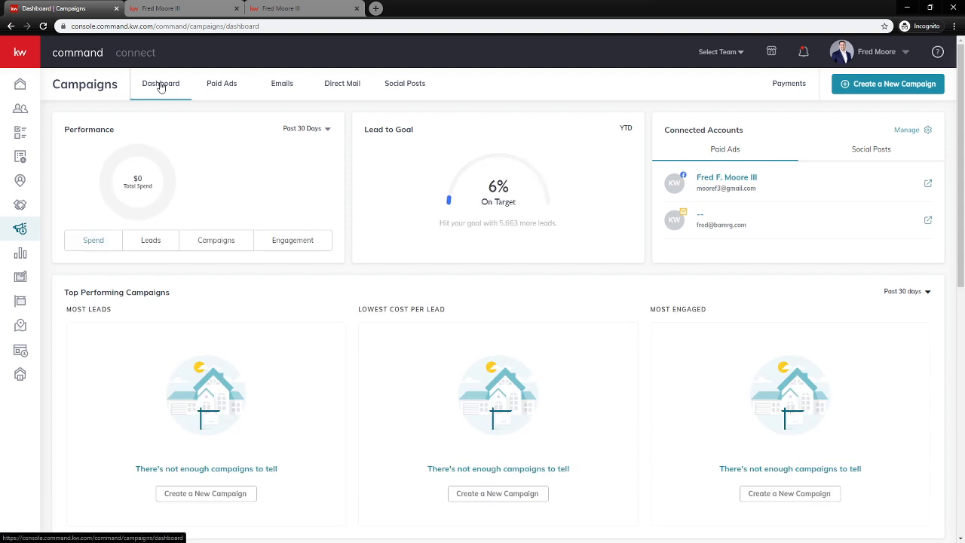
pyautogui.scroll(-6, 491, 242)
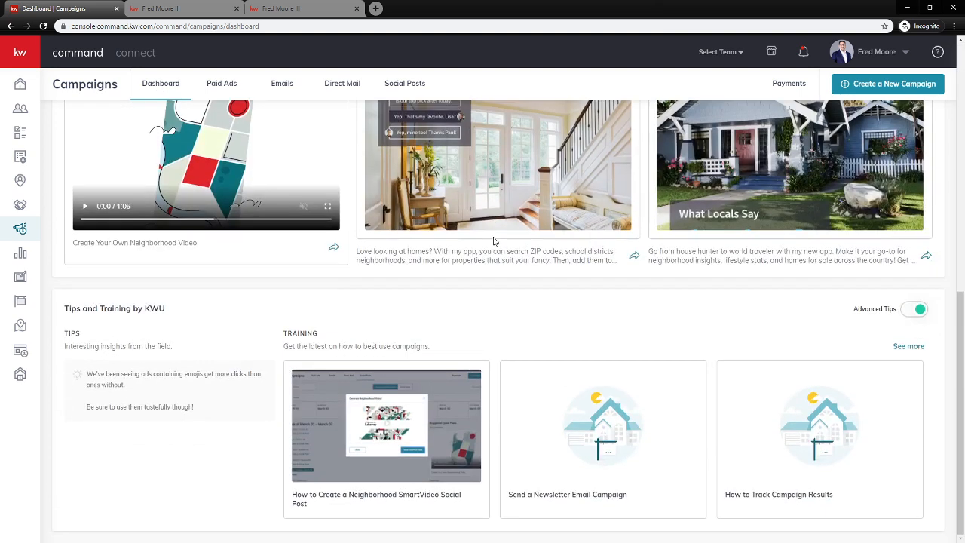
pyautogui.moveTo(66, 310); pyautogui.dragTo(166, 308)
pyautogui.click(911, 313)
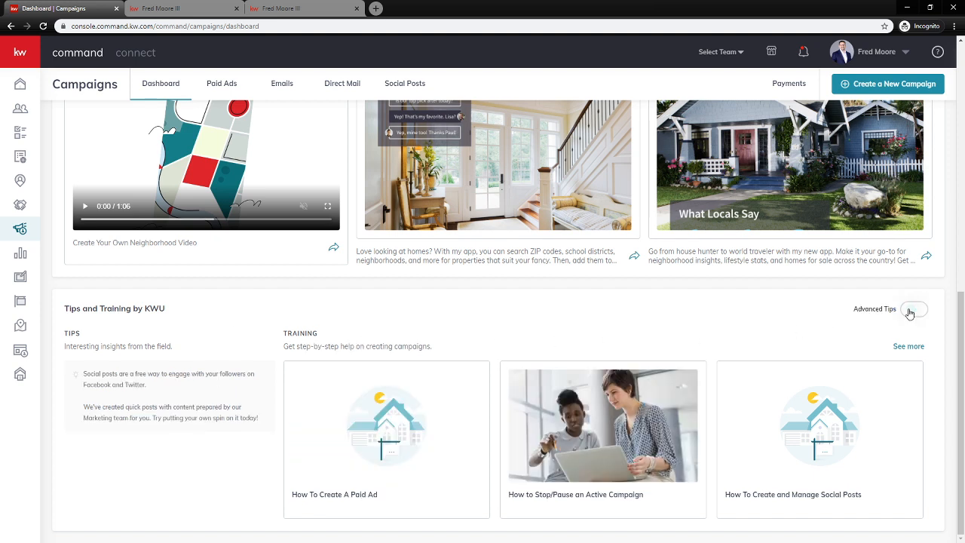
# Open the 'How To Create A Paid Ad' help article and scroll through it
pyautogui.click(368, 499)
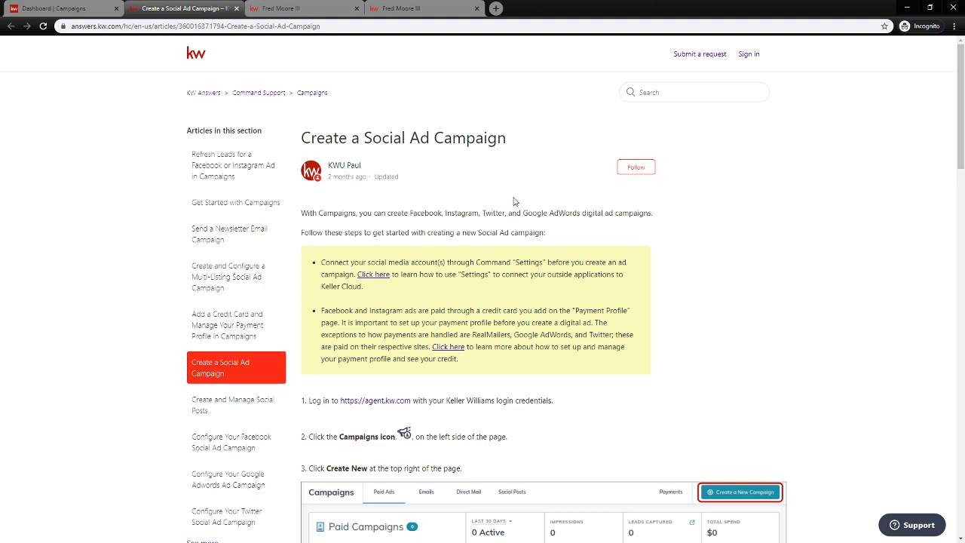
pyautogui.scroll(-2, 532, 217)
pyautogui.scroll(-10, 521, 221)
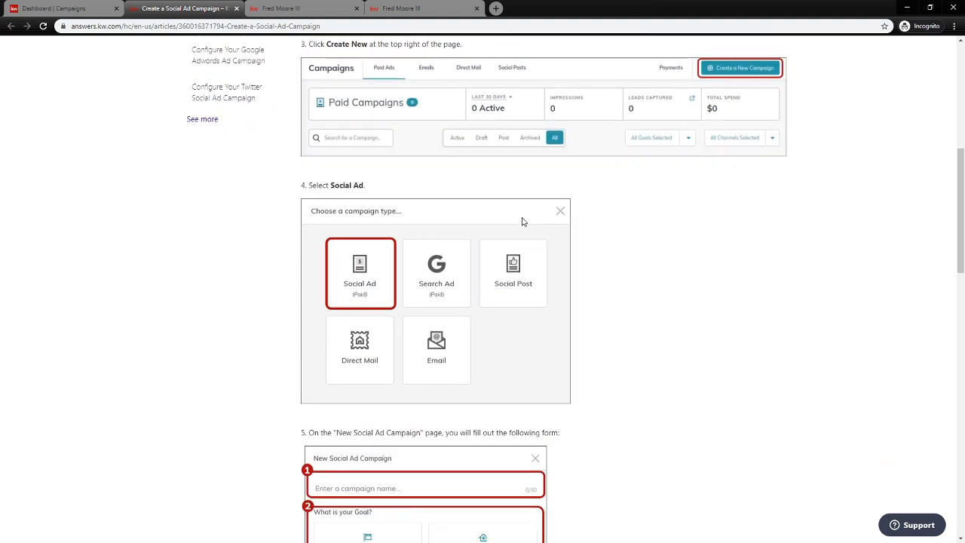
pyautogui.scroll(-4, 509, 221)
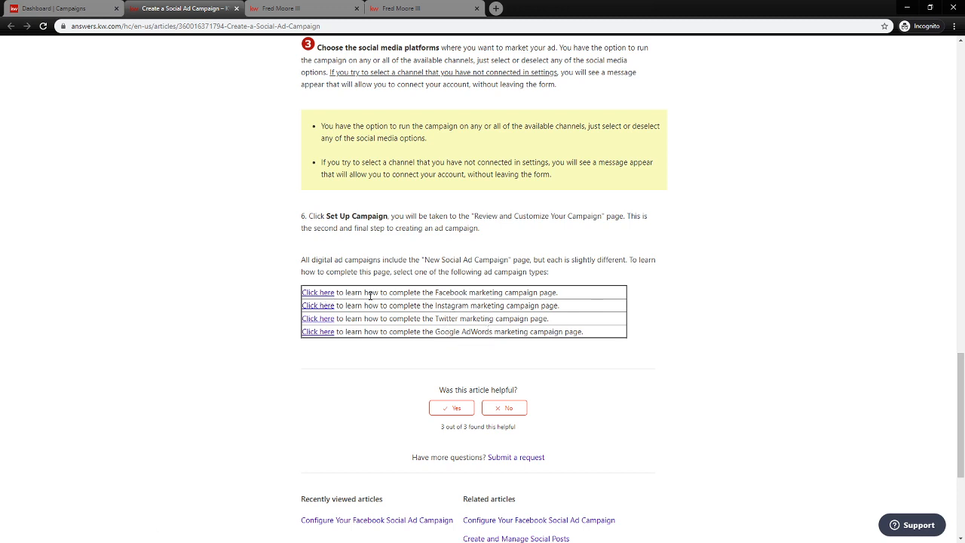
# Read the Facebook social ad configuration article, then return to the Campaigns dashboard
pyautogui.click(313, 294)
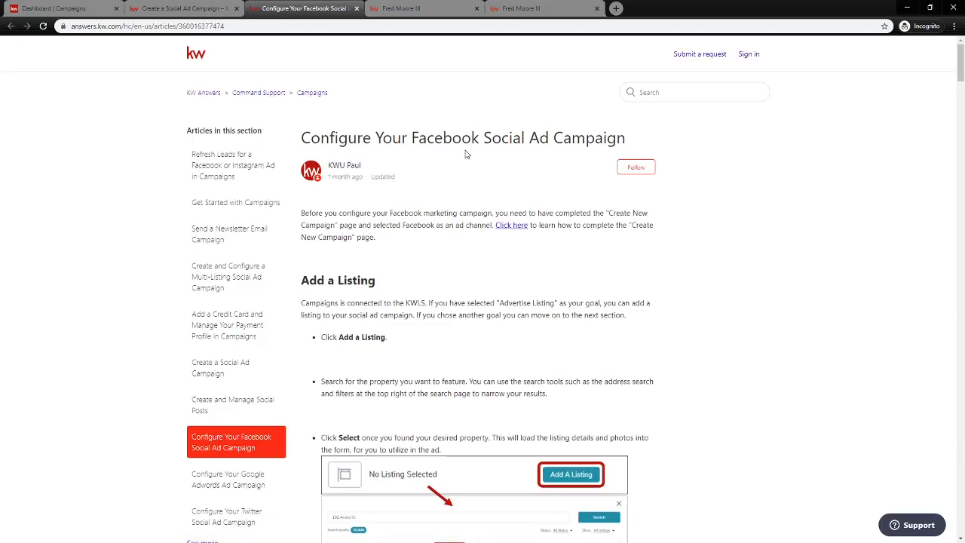
pyautogui.moveTo(962, 61); pyautogui.dragTo(961, 355)
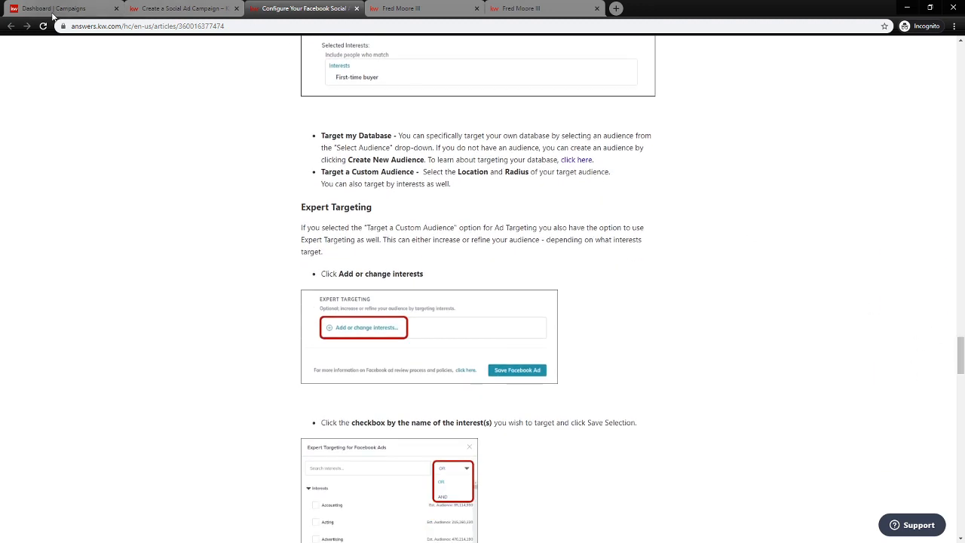
pyautogui.hotkey('ctrl', '1')
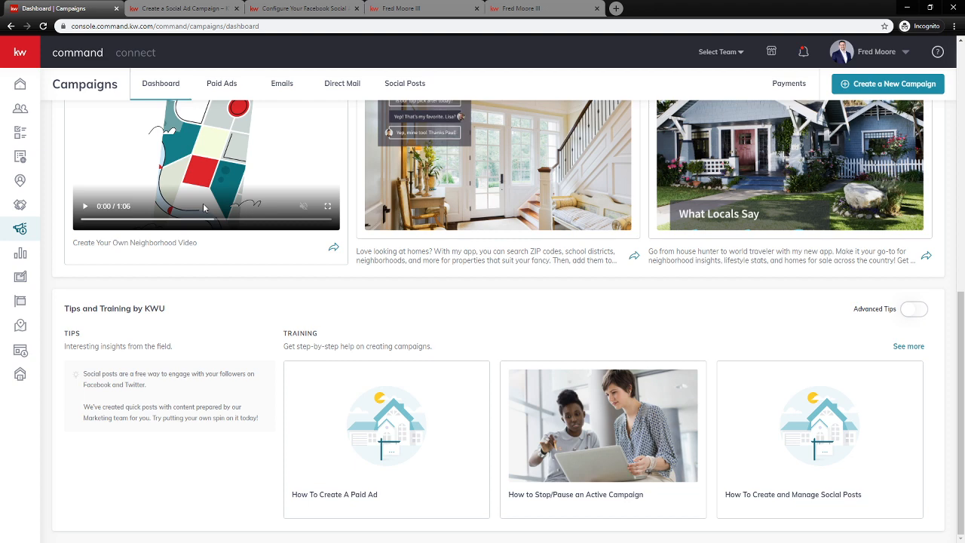
# Show the Paid Ads list of 11 completed campaigns with CPM, CPC, lead and spend figures
pyautogui.click(225, 84)
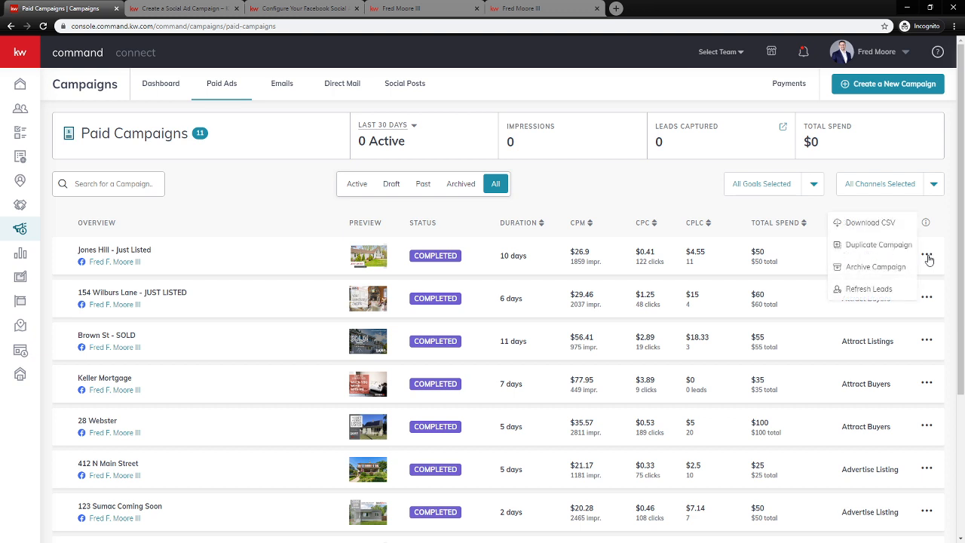
# Refresh the leads for the Jones Hill - Just Listed paid campaign
pyautogui.click(867, 292)
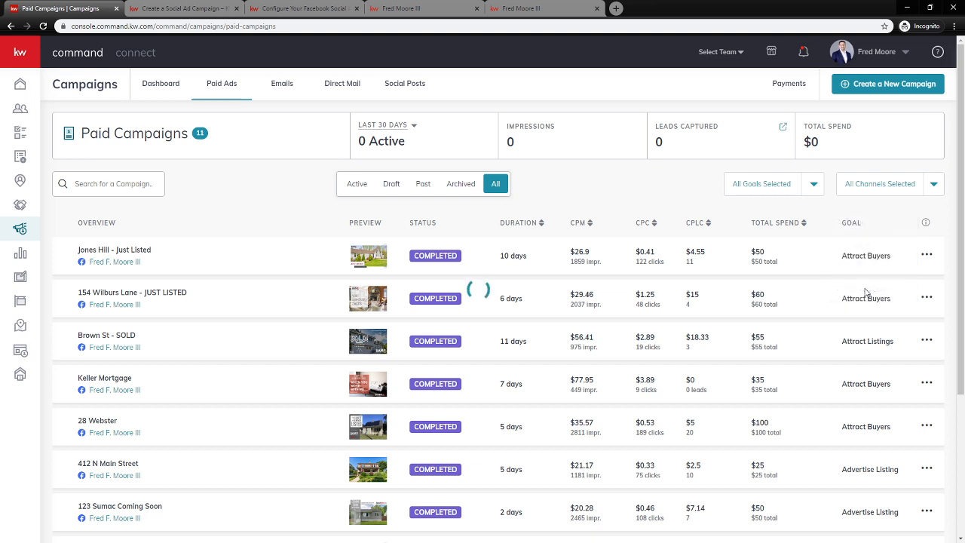